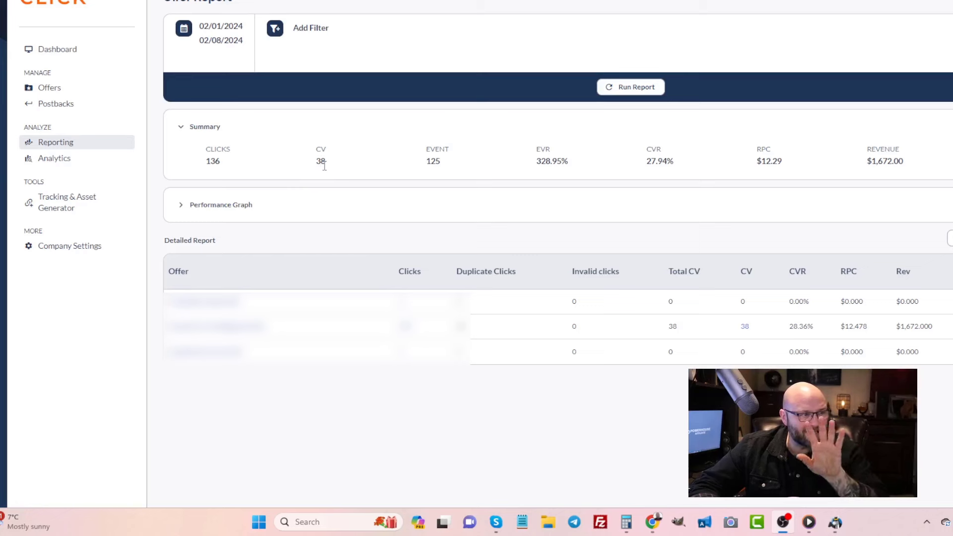
Highlight the 27.94% CVR figure in the Summary panel and open a new browser tab.
{"action": "left_click_drag", "start_coordinate": [685, 170], "coordinate": [613, 166]}
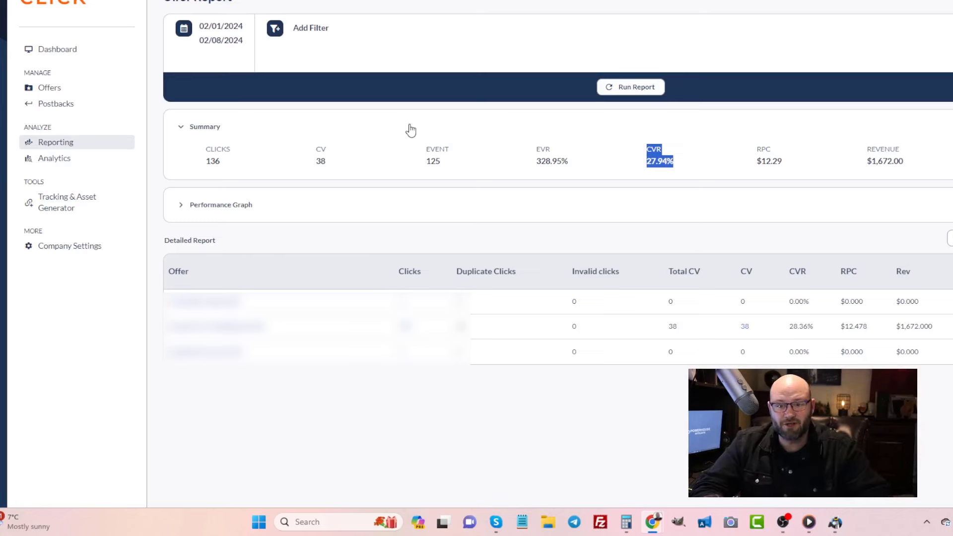
{"action": "key", "text": "ctrl+t"}
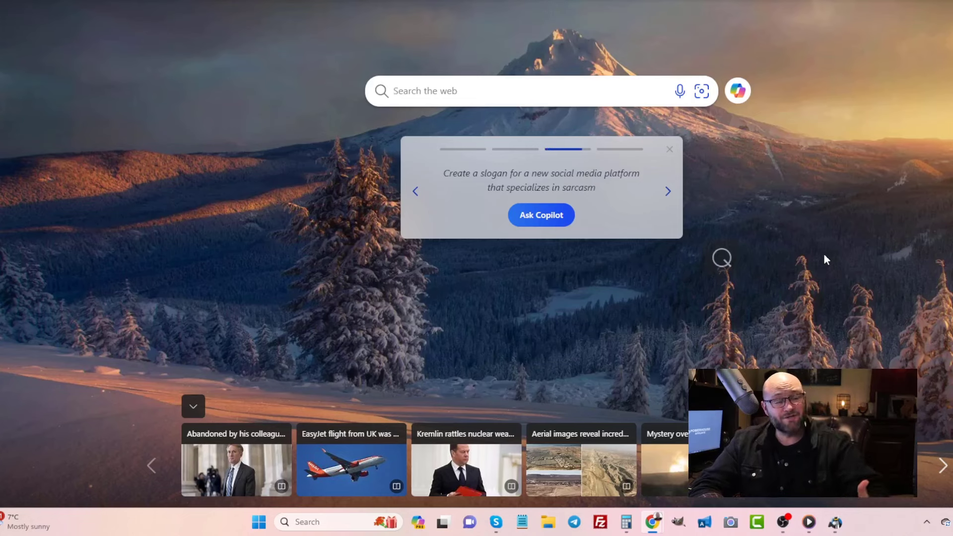
Search Bing for 'skin care'.
{"action": "type", "text": "ski c"}
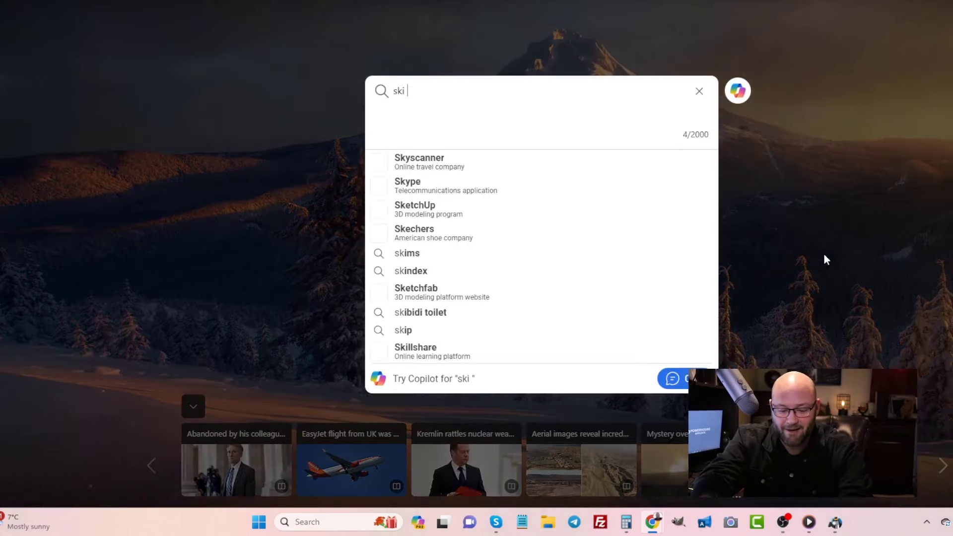
{"action": "key", "text": "BackSpace"}
{"action": "key", "text": "BackSpace"}
{"action": "key", "text": "BackSpace"}
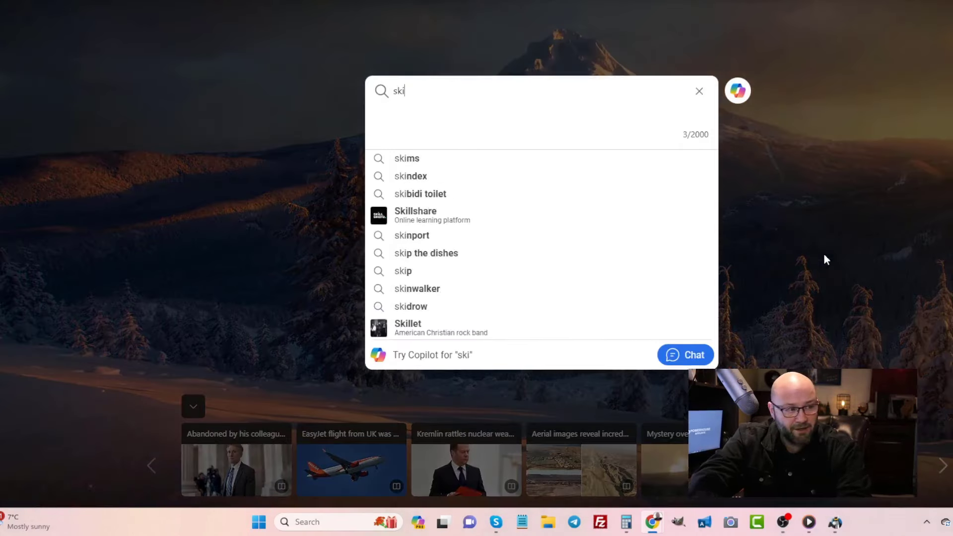
{"action": "type", "text": "in care"}
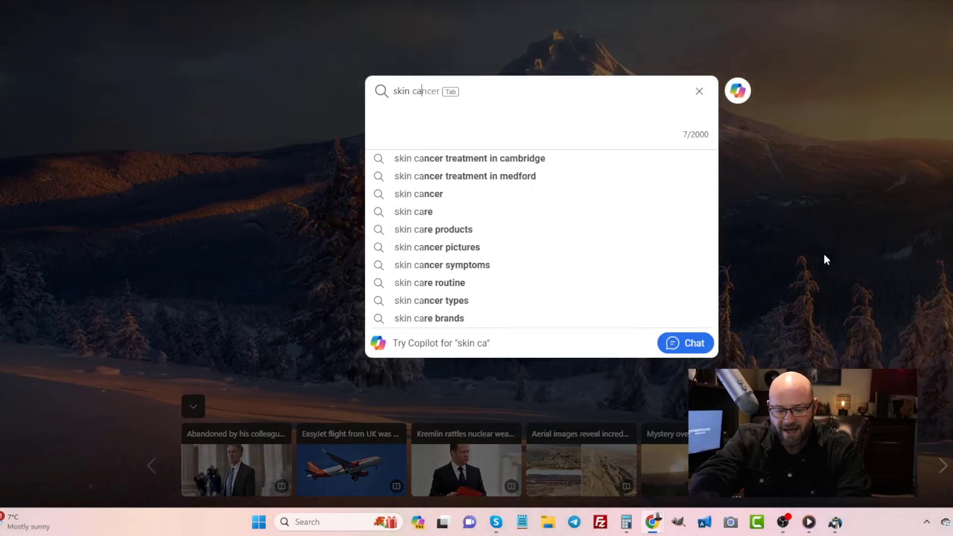
{"action": "key", "text": "Return"}
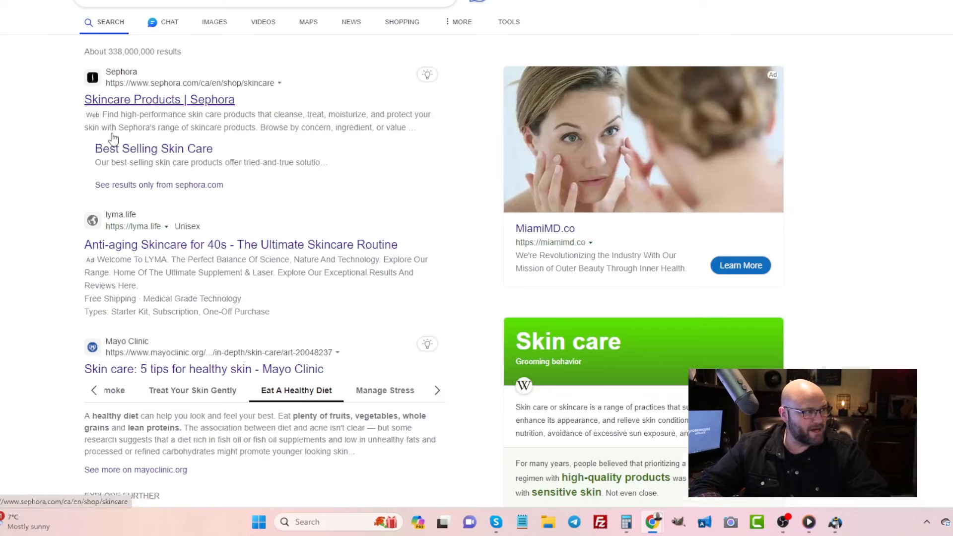
Browse the results, noting the LYMA ad and opening the Forever Living Sonya Skin Care listing.
{"action": "scroll", "coordinate": [119, 139], "scroll_direction": "down", "scroll_amount": 1}
{"action": "mouse_move", "coordinate": [88, 198]}
{"action": "left_mouse_down"}
{"action": "mouse_move", "coordinate": [383, 217]}
{"action": "mouse_move", "coordinate": [85, 196]}
{"action": "left_mouse_up"}
{"action": "left_click", "coordinate": [50, 178]}
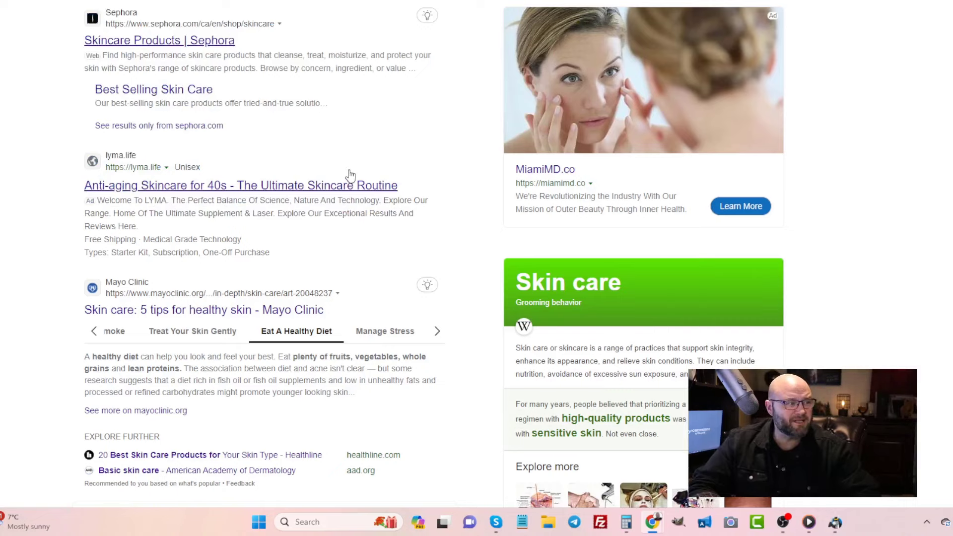
{"action": "scroll", "coordinate": [259, 223], "scroll_direction": "down", "scroll_amount": 2}
{"action": "scroll", "coordinate": [258, 223], "scroll_direction": "down", "scroll_amount": 12}
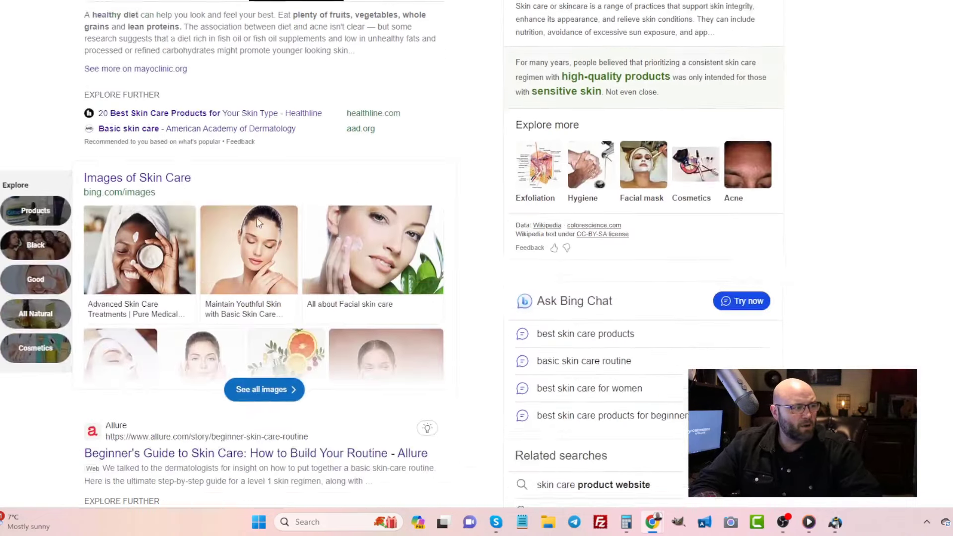
{"action": "scroll", "coordinate": [256, 218], "scroll_direction": "down", "scroll_amount": 15}
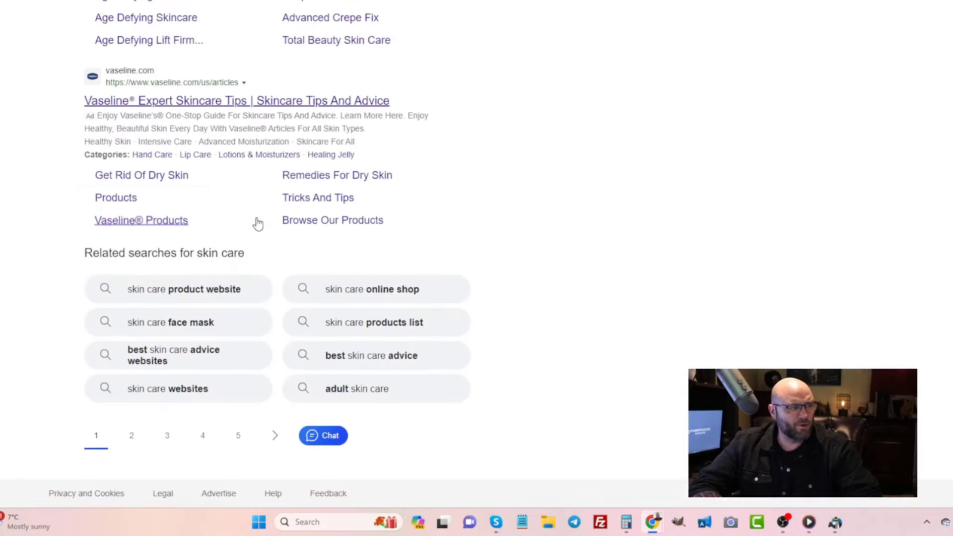
{"action": "scroll", "coordinate": [258, 224], "scroll_direction": "up", "scroll_amount": 15}
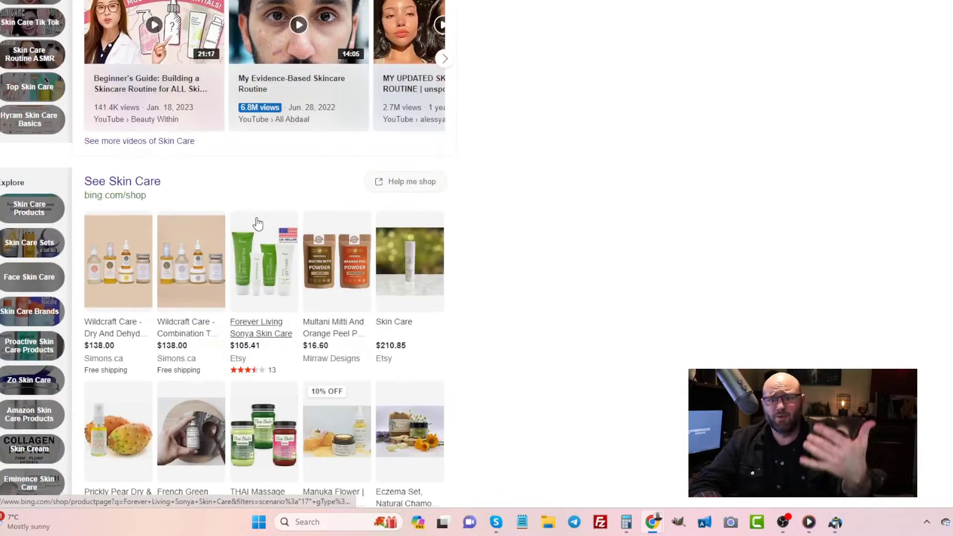
{"action": "left_click", "coordinate": [258, 224]}
{"action": "scroll", "coordinate": [215, 222], "scroll_direction": "up", "scroll_amount": 15}
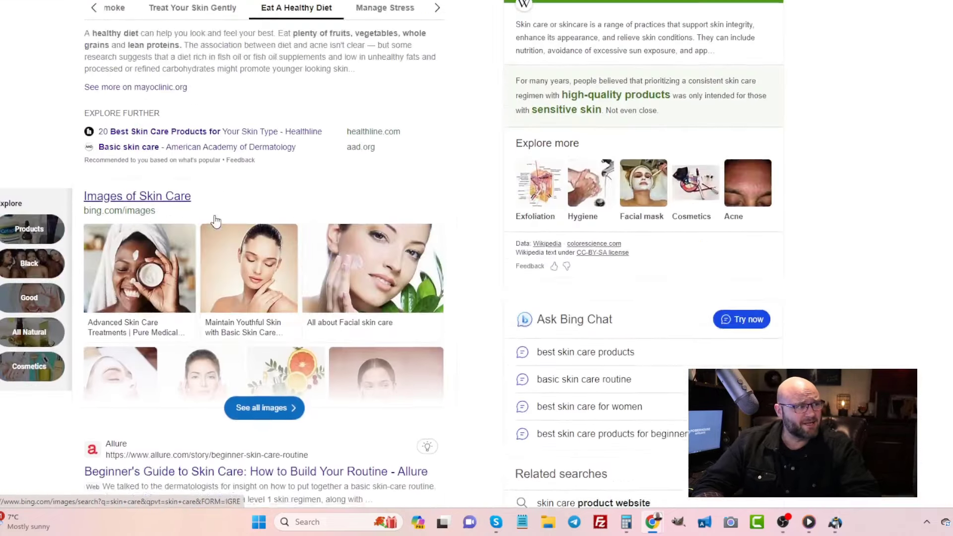
{"action": "scroll", "coordinate": [215, 221], "scroll_direction": "up", "scroll_amount": 6}
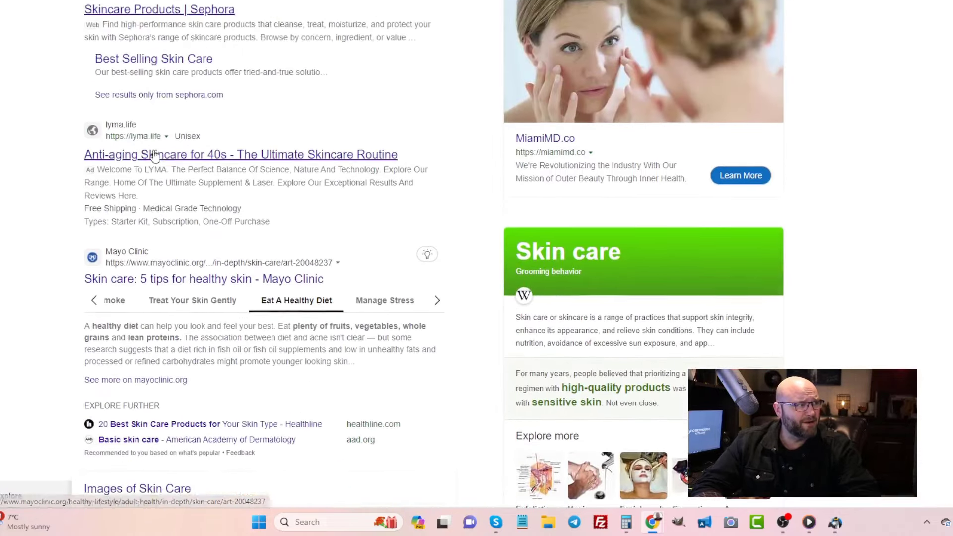
{"action": "scroll", "coordinate": [156, 156], "scroll_direction": "up", "scroll_amount": 1}
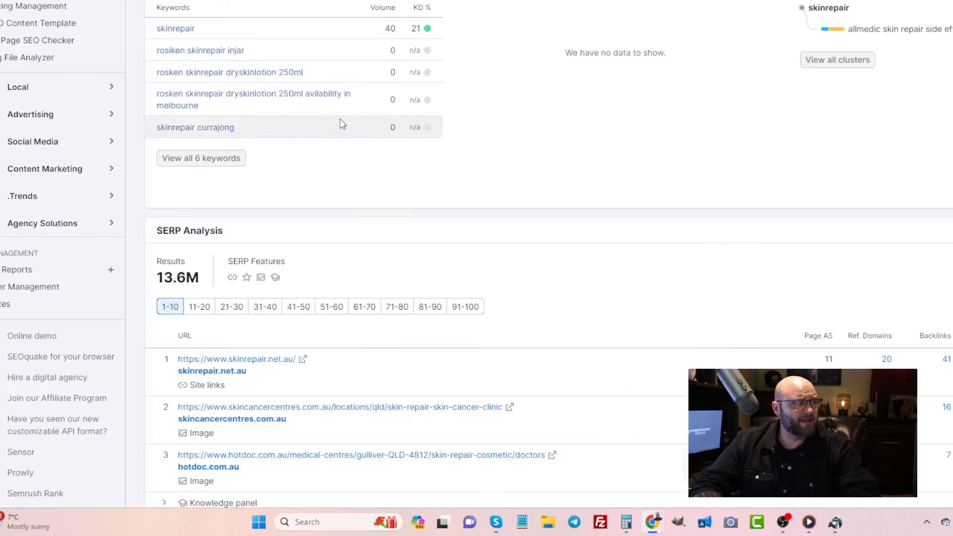
{"action": "scroll", "coordinate": [341, 123], "scroll_direction": "up", "scroll_amount": 8}
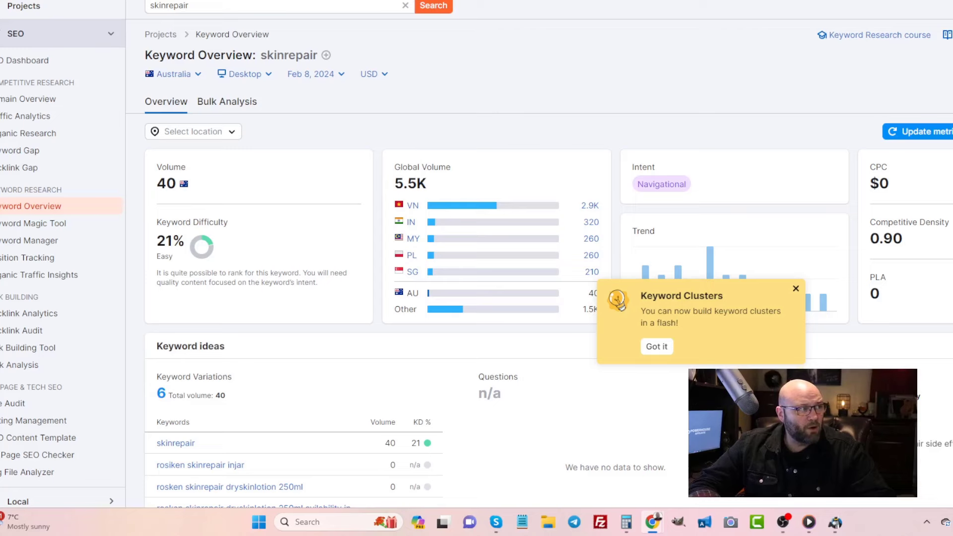
Scroll MaxWeb's Skin/Beauty and Anti-Aging offers to REVISIL's $90.00 average payout, then return to Sheets.
{"action": "key", "text": "ctrl+Tab"}
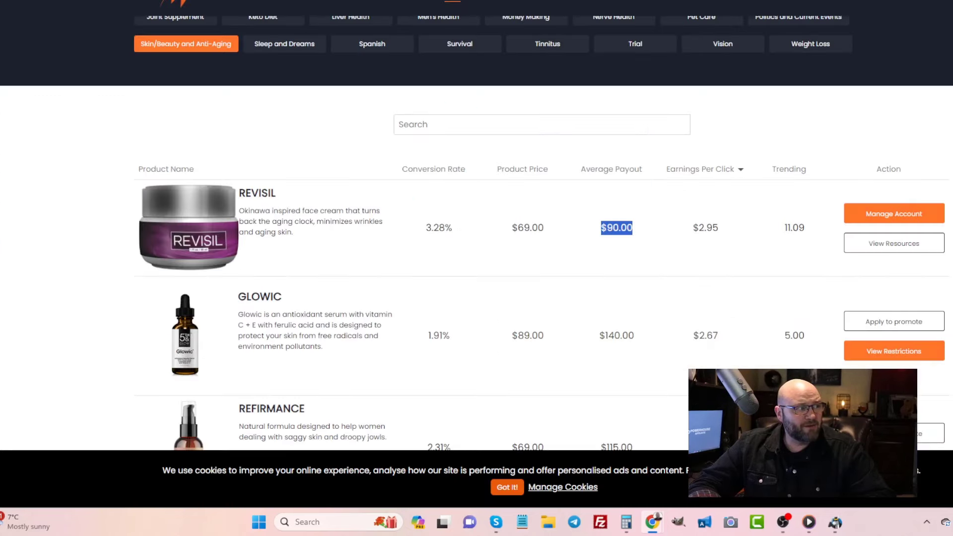
{"action": "scroll", "coordinate": [450, 155], "scroll_direction": "up", "scroll_amount": 5}
{"action": "scroll", "coordinate": [449, 152], "scroll_direction": "down", "scroll_amount": 2}
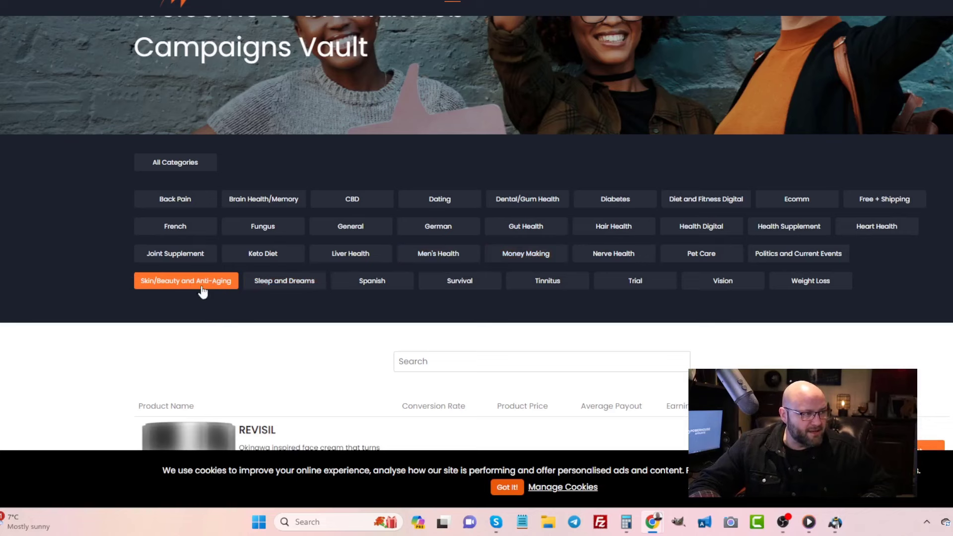
{"action": "scroll", "coordinate": [192, 288], "scroll_direction": "down", "scroll_amount": 1}
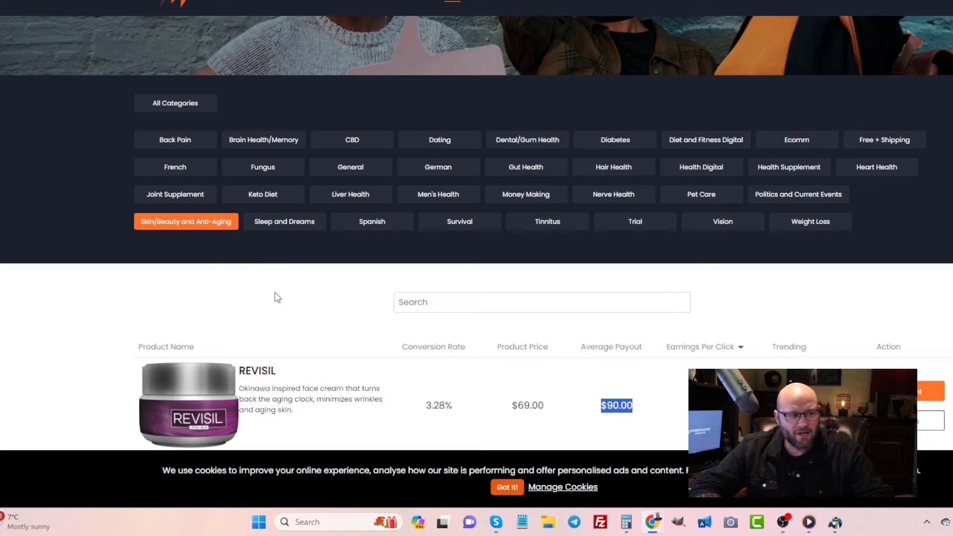
{"action": "scroll", "coordinate": [452, 328], "scroll_direction": "down", "scroll_amount": 2}
{"action": "scroll", "coordinate": [442, 333], "scroll_direction": "down", "scroll_amount": 1}
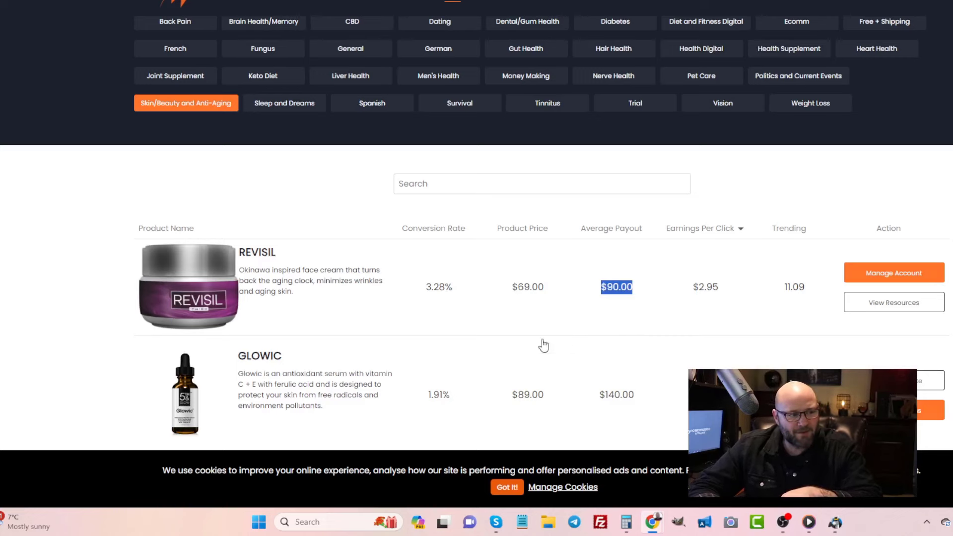
{"action": "scroll", "coordinate": [496, 312], "scroll_direction": "down", "scroll_amount": 1}
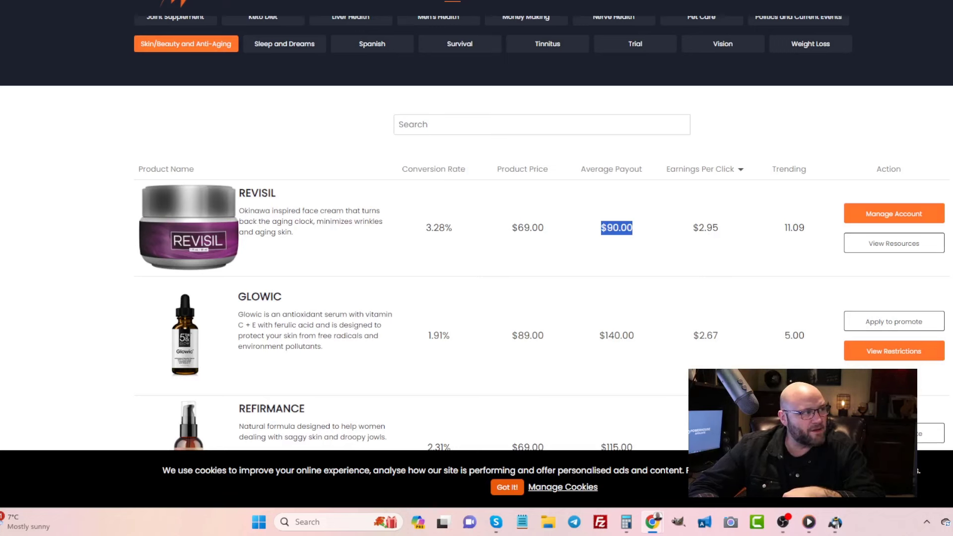
{"action": "key", "text": "ctrl+Tab"}
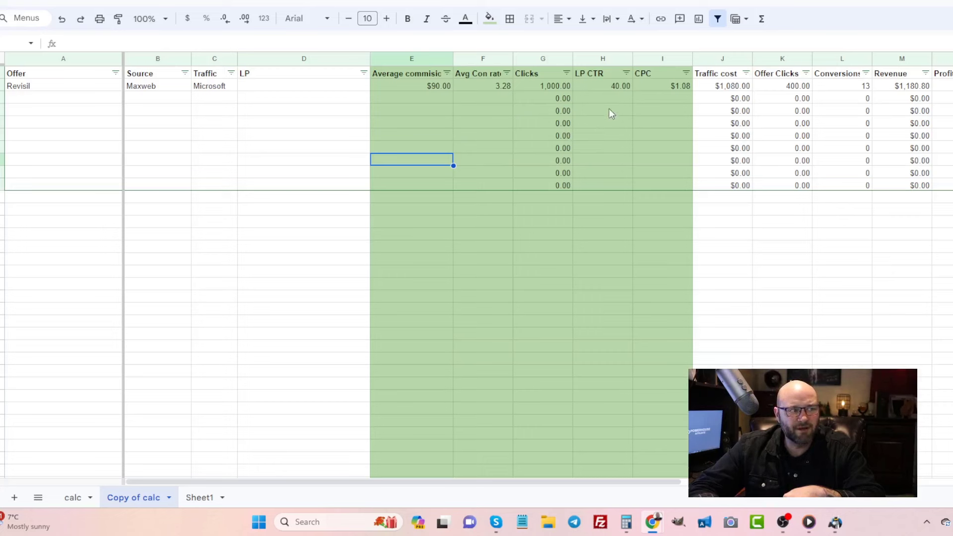
Review the Revisil row: $90.00 commission, 3.28 conversion rate, 1,000 clicks, LP CTR and CPC.
{"action": "left_click", "coordinate": [430, 85]}
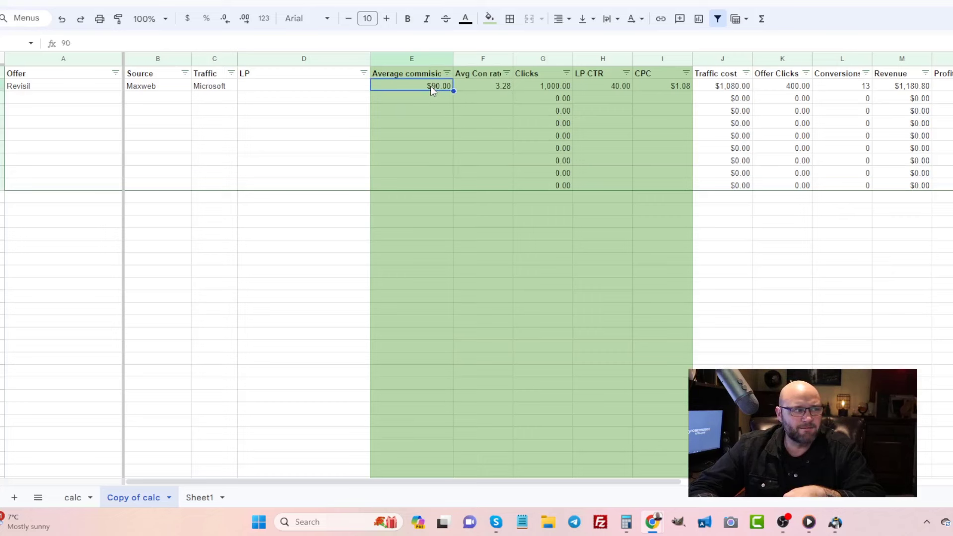
{"action": "left_click", "coordinate": [489, 88]}
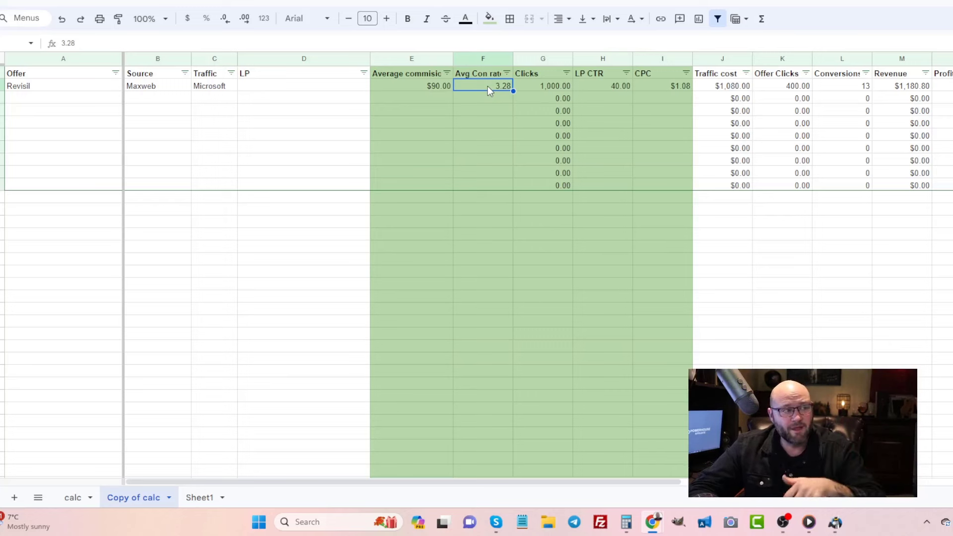
{"action": "left_click", "coordinate": [552, 88]}
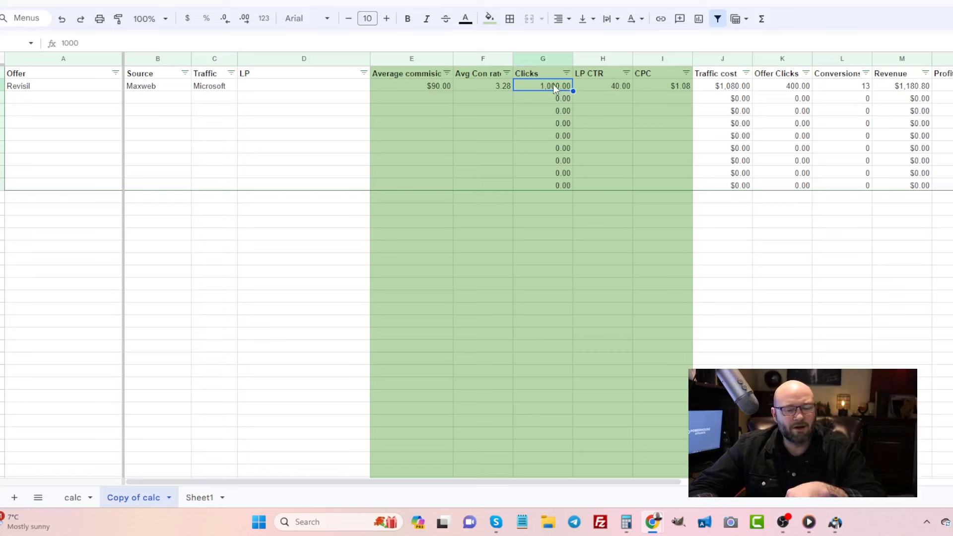
{"action": "left_click", "coordinate": [592, 80]}
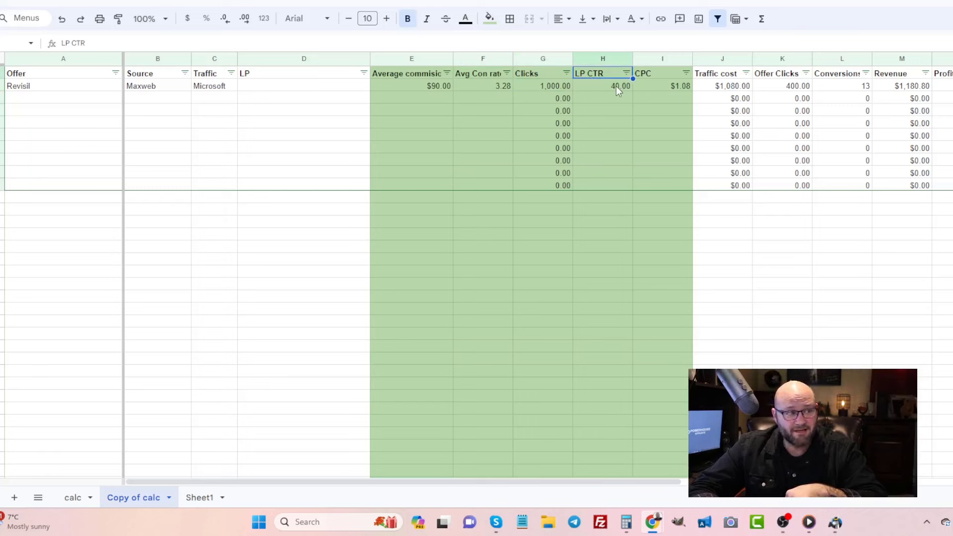
{"action": "left_click", "coordinate": [672, 85]}
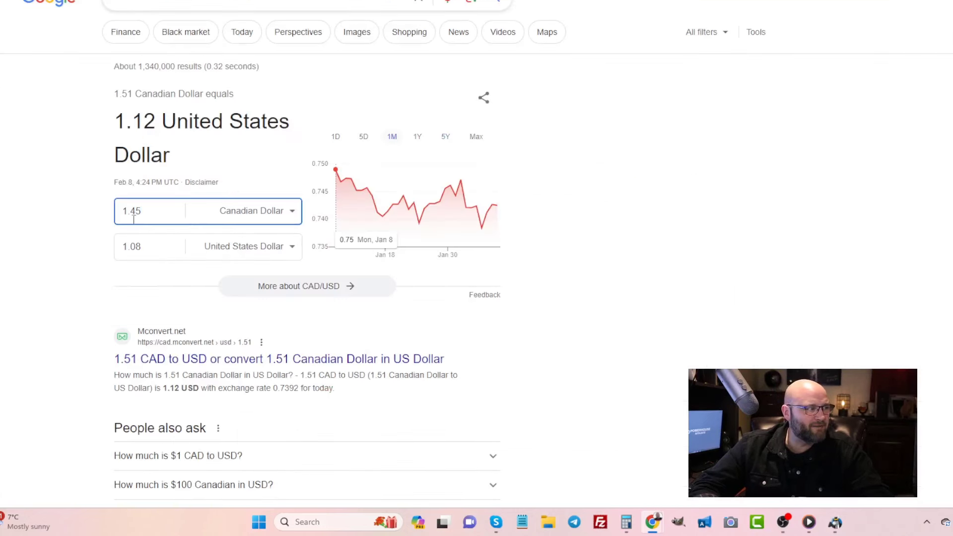
Read the converter result showing 1.45 CAD equals 1.08 USD.
{"action": "left_click", "coordinate": [147, 249]}
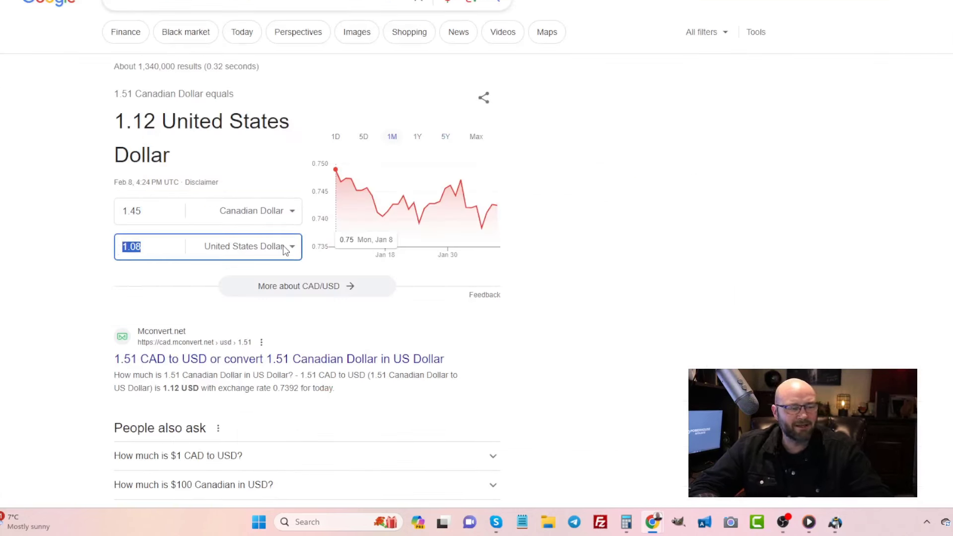
{"action": "left_click", "coordinate": [152, 244]}
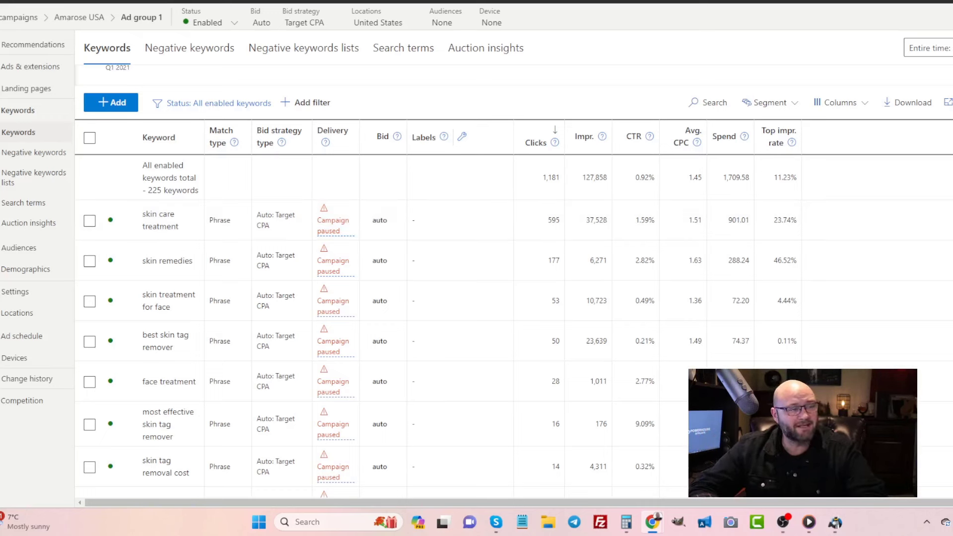
Glance at the Semrush skinrepair overview and Microsoft Ads report, then return to Copy of calc.
{"action": "left_click", "coordinate": [318, 1]}
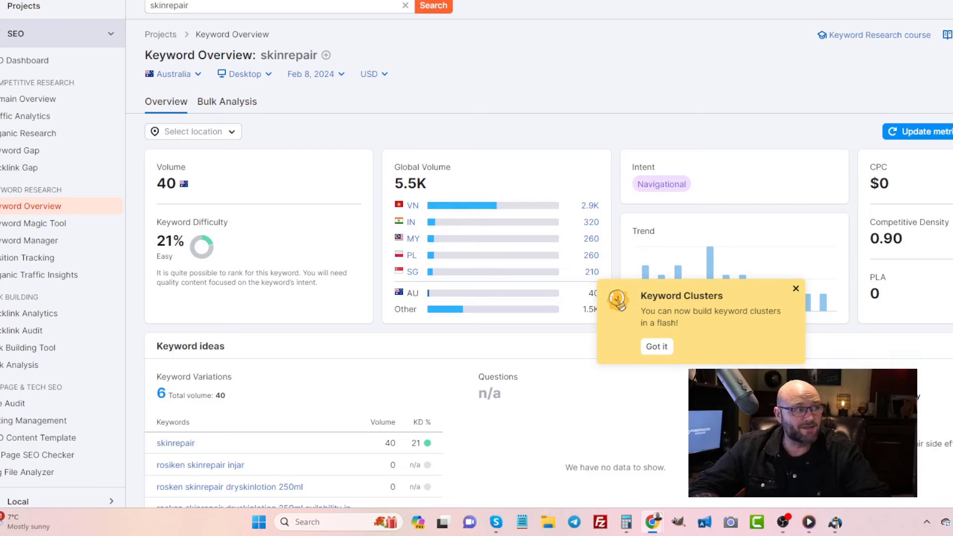
{"action": "left_click", "coordinate": [432, 1]}
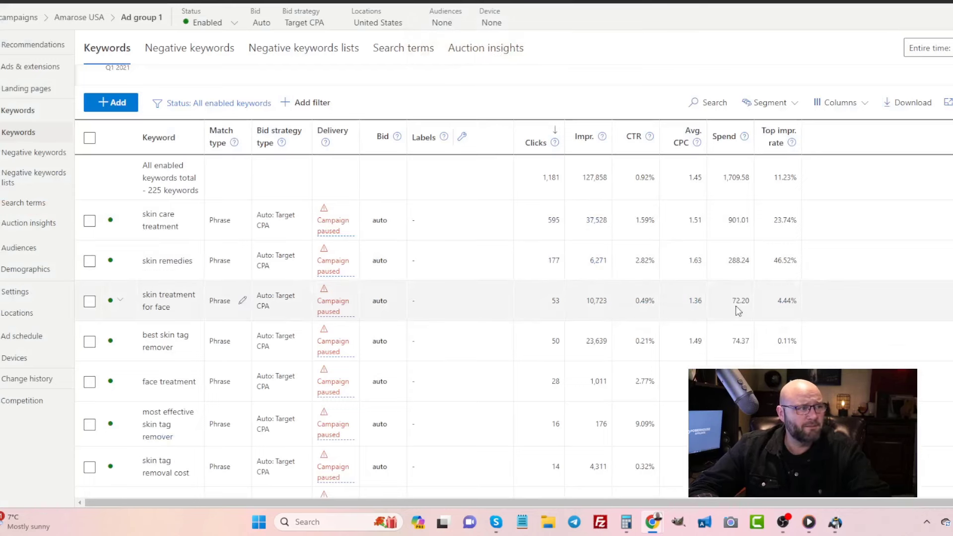
{"action": "left_click", "coordinate": [179, 2]}
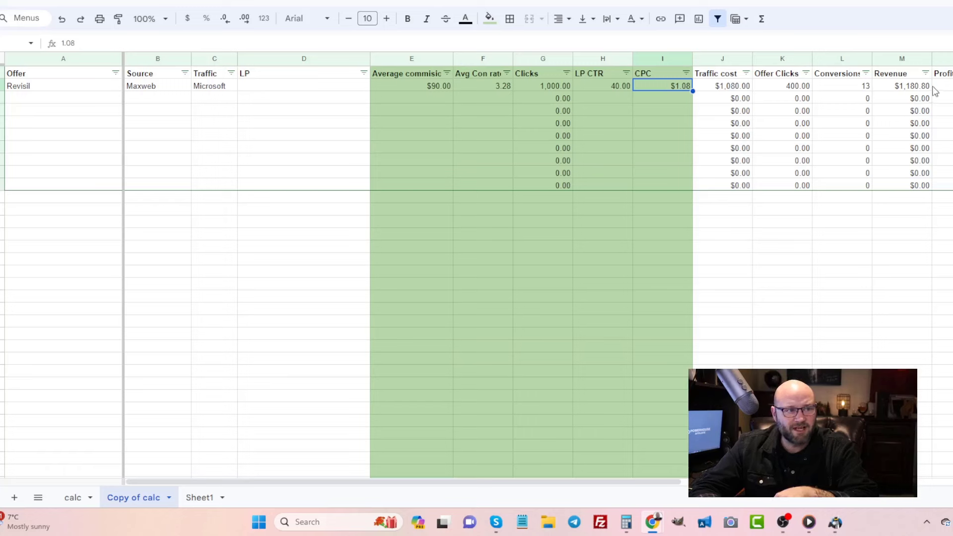
{"action": "left_click", "coordinate": [915, 88]}
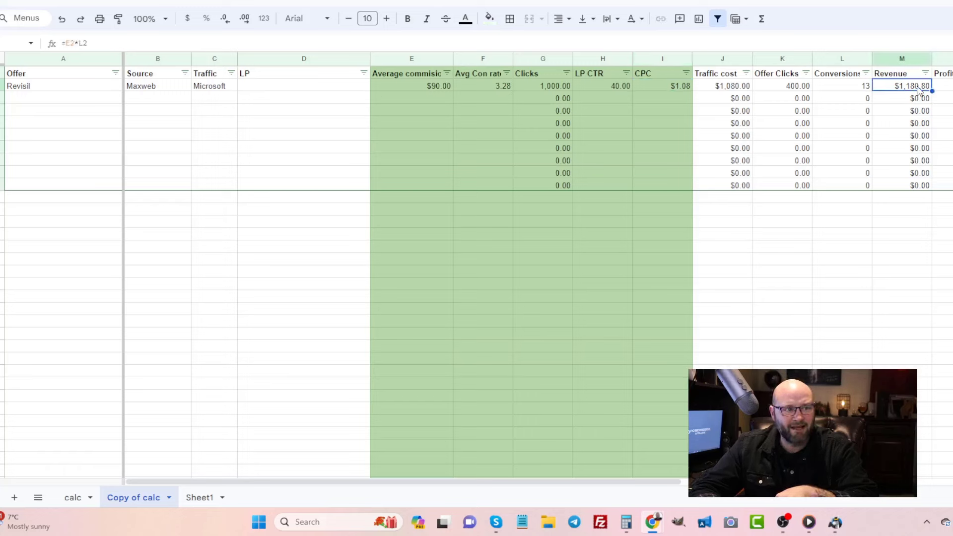
{"action": "key", "text": "Right"}
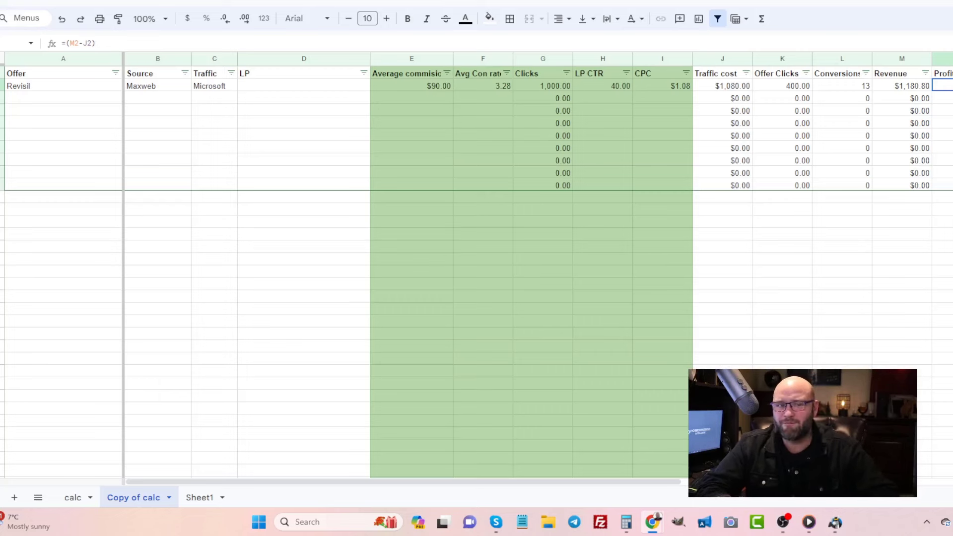
{"action": "key", "text": "Right"}
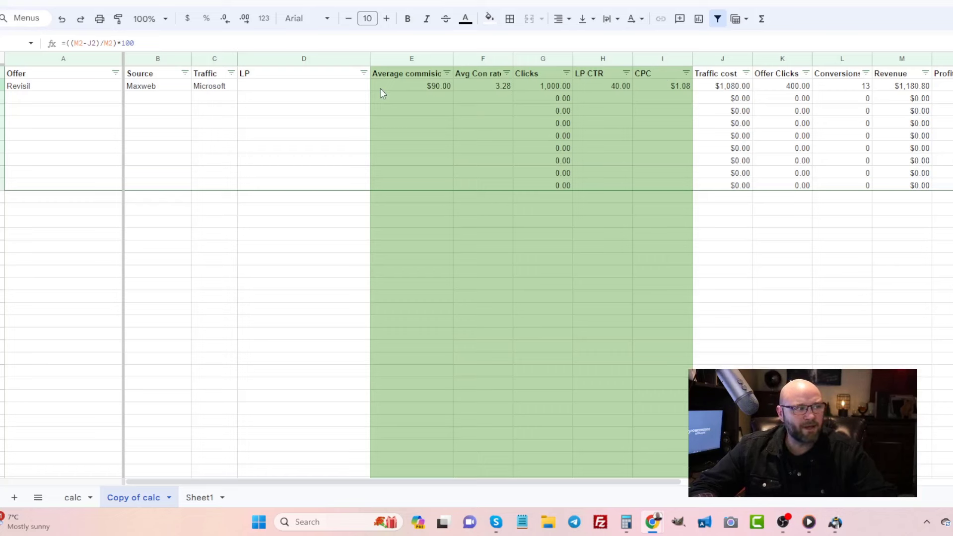
{"action": "left_click", "coordinate": [429, 89]}
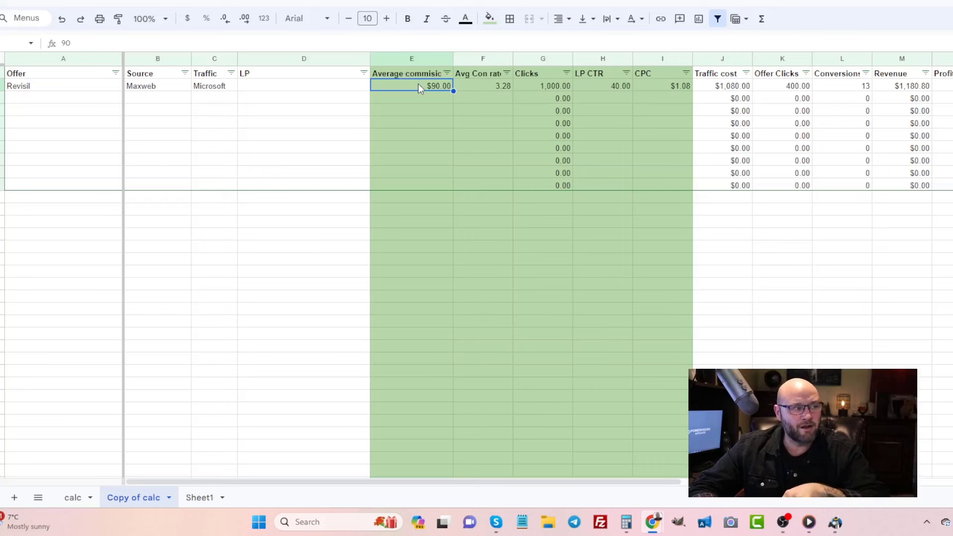
Enter 100 as Revisil's average commission in E2, lifting revenue to $1,312.00.
{"action": "type", "text": "100"}
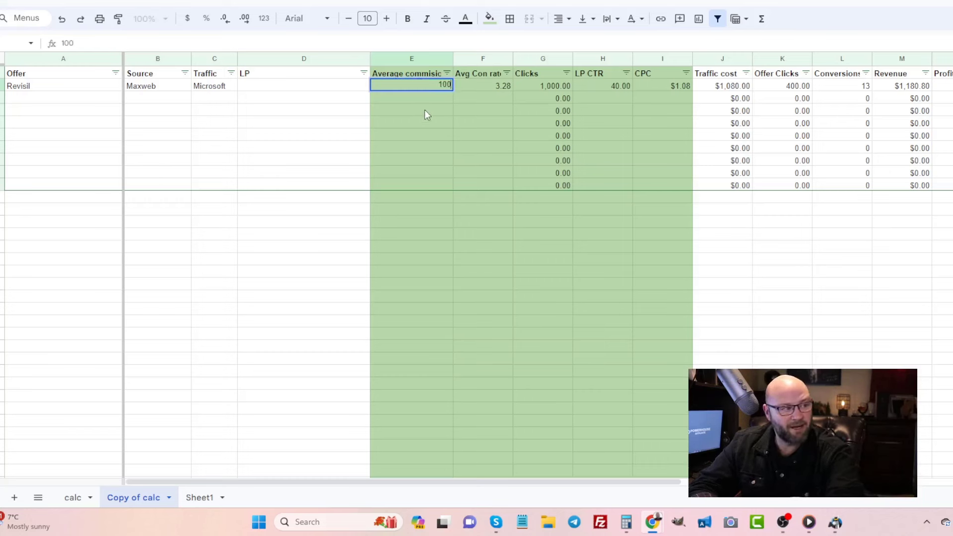
{"action": "key", "text": "Return"}
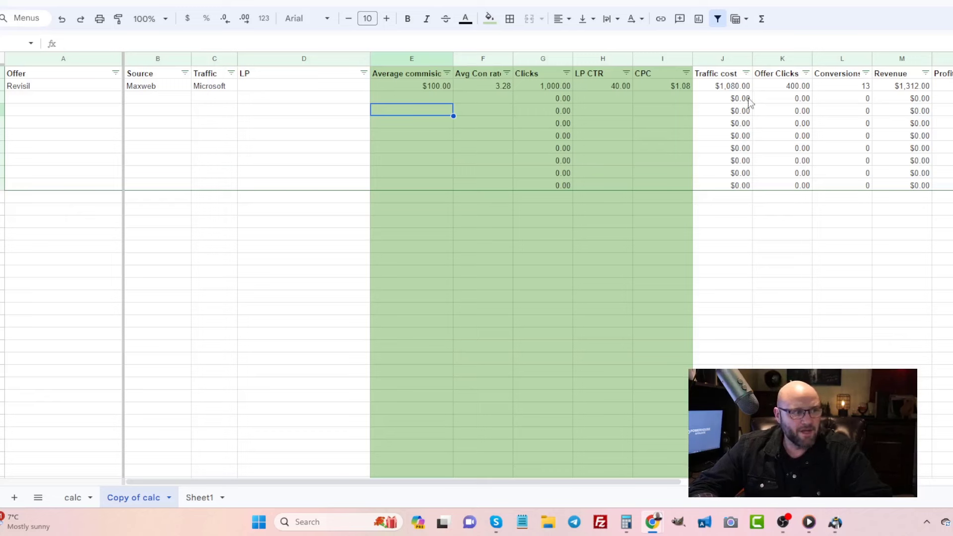
{"action": "left_click", "coordinate": [587, 87]}
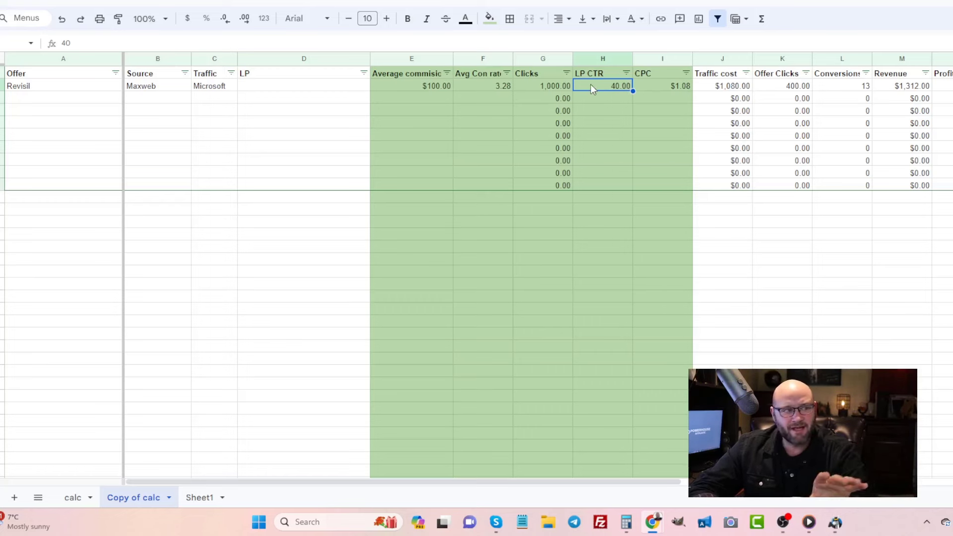
Set the LP CTR in H2 to 45, giving 450 offer clicks and $1,476.00 revenue.
{"action": "type", "text": "45"}
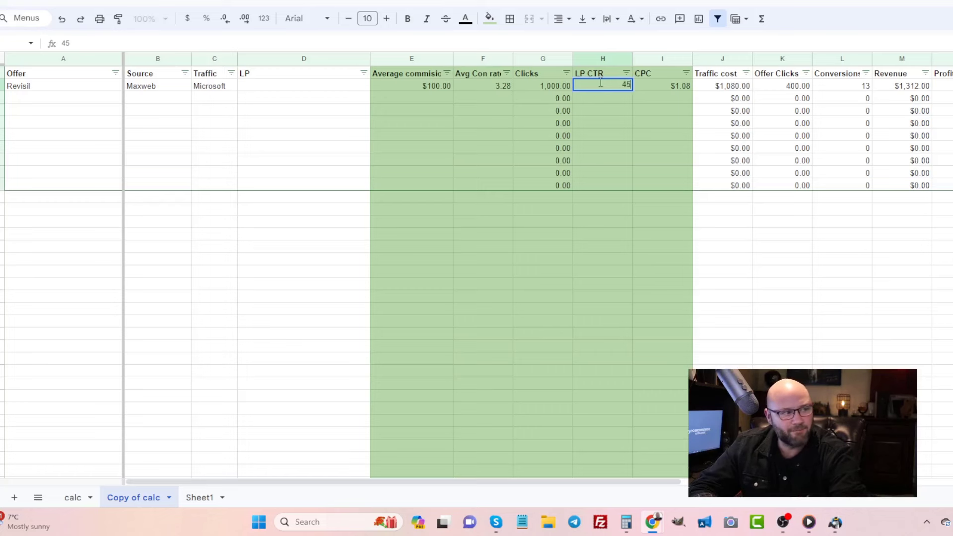
{"action": "left_click", "coordinate": [657, 121]}
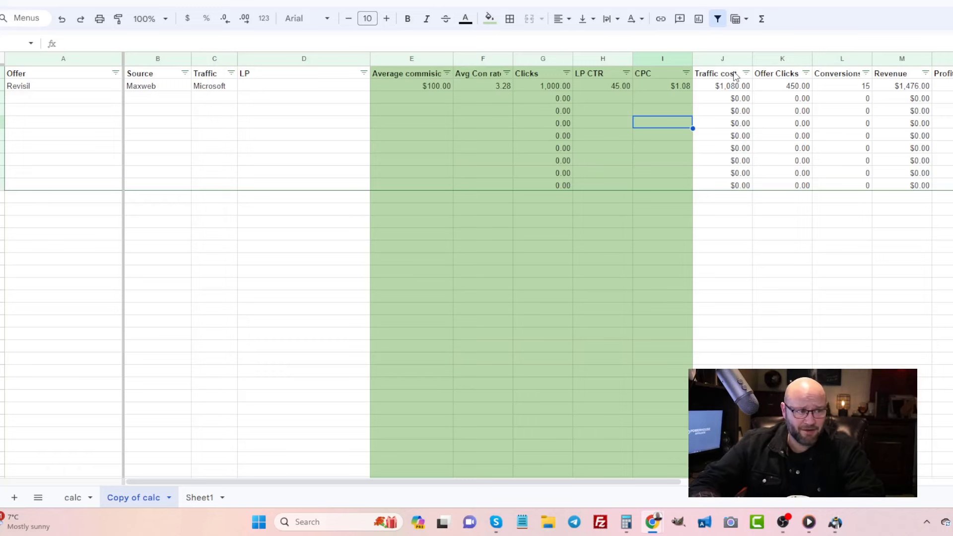
{"action": "left_click", "coordinate": [681, 86]}
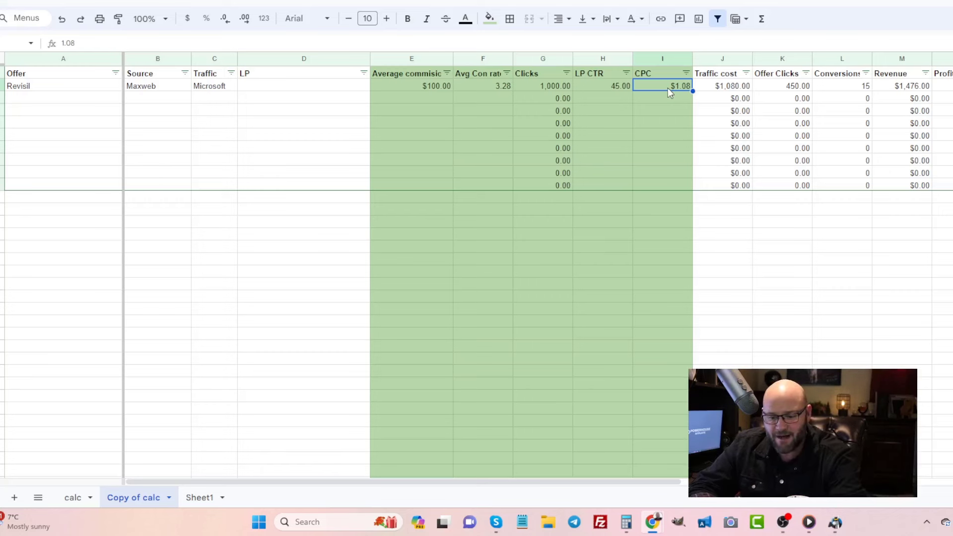
{"action": "type", "text": "0.95"}
{"action": "key", "text": "Return"}
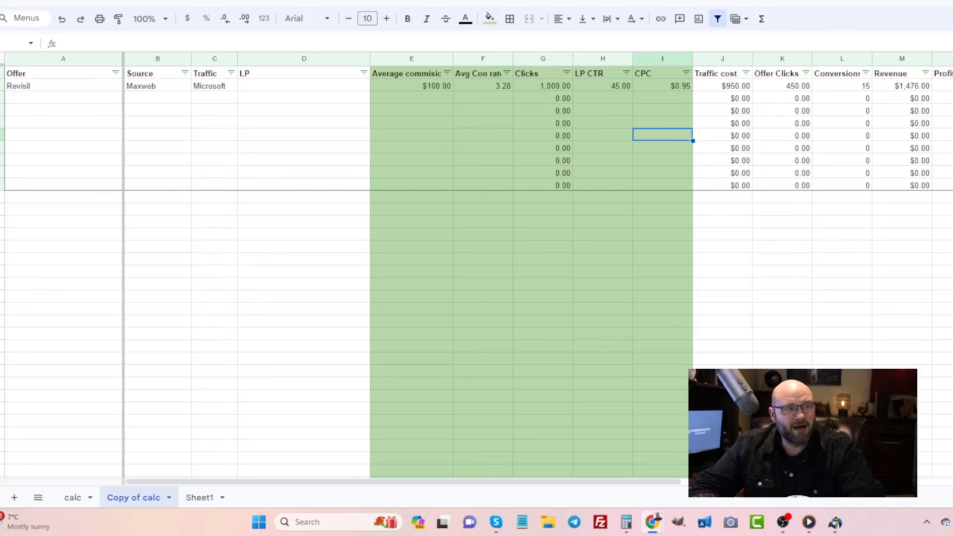
{"action": "left_click", "coordinate": [658, 87]}
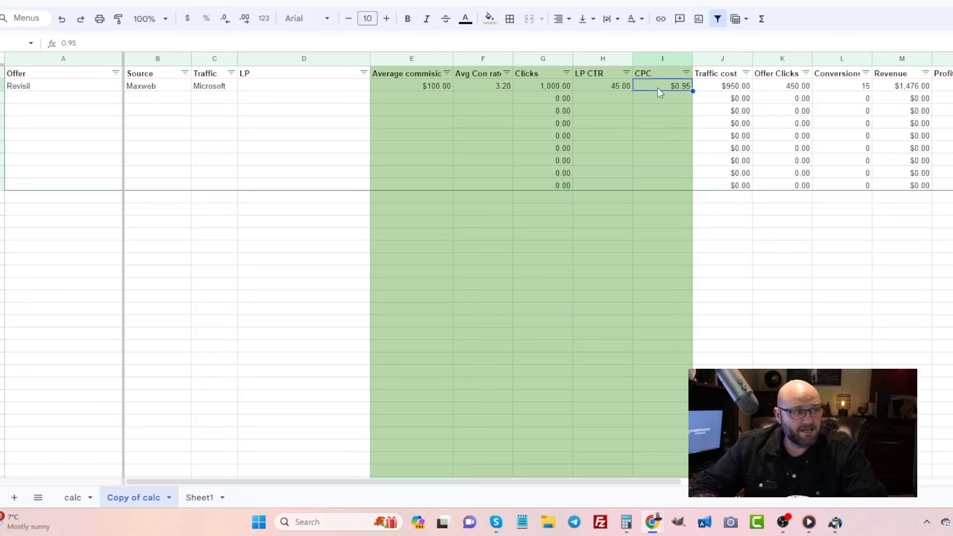
{"action": "type", "text": "1."}
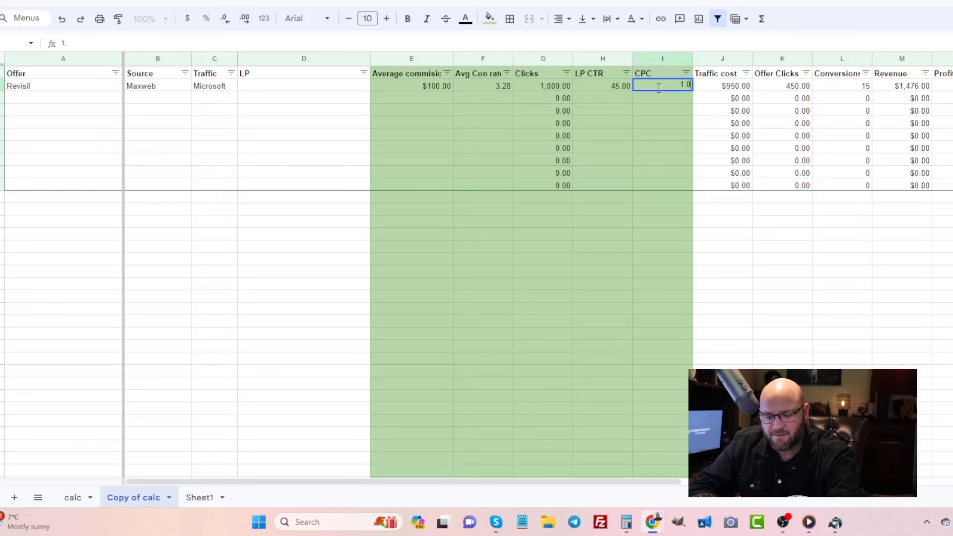
{"action": "type", "text": "08"}
{"action": "key", "text": "Return"}
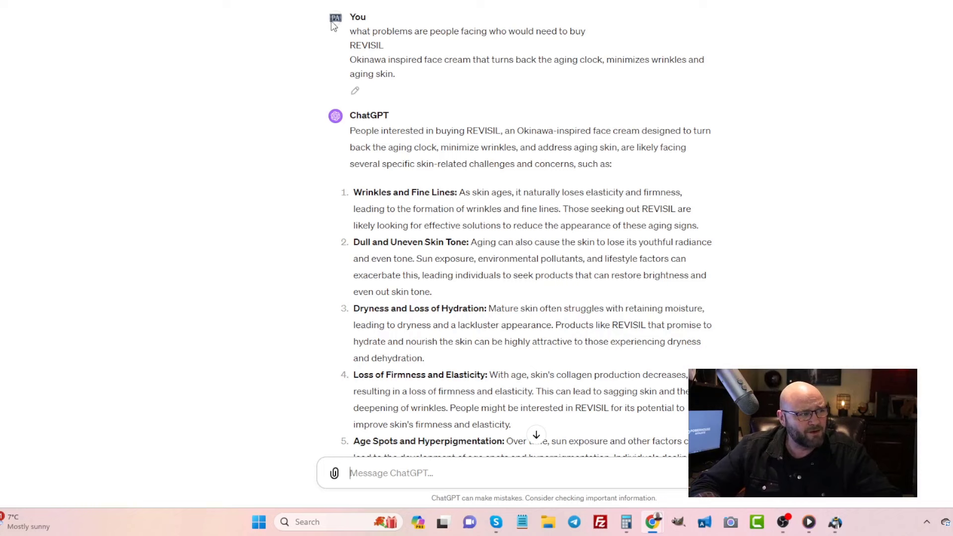
Read the question about REVISIL face cream buyers, highlighting parts of the prompt.
{"action": "left_click_drag", "start_coordinate": [407, 31], "coordinate": [478, 58]}
{"action": "left_click", "coordinate": [570, 30]}
{"action": "left_click", "coordinate": [366, 31]}
{"action": "left_click", "coordinate": [479, 59]}
Scroll the answer, marking the dryness, firmness/elasticity and age-spot concerns.
{"action": "scroll", "coordinate": [467, 123], "scroll_direction": "down", "scroll_amount": 1}
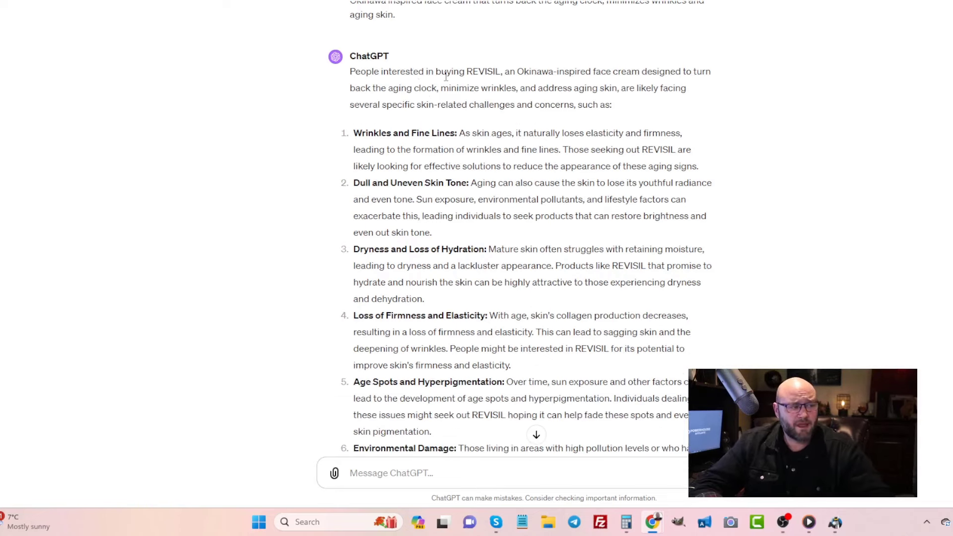
{"action": "scroll", "coordinate": [446, 77], "scroll_direction": "down", "scroll_amount": 2}
{"action": "scroll", "coordinate": [446, 77], "scroll_direction": "up", "scroll_amount": 1}
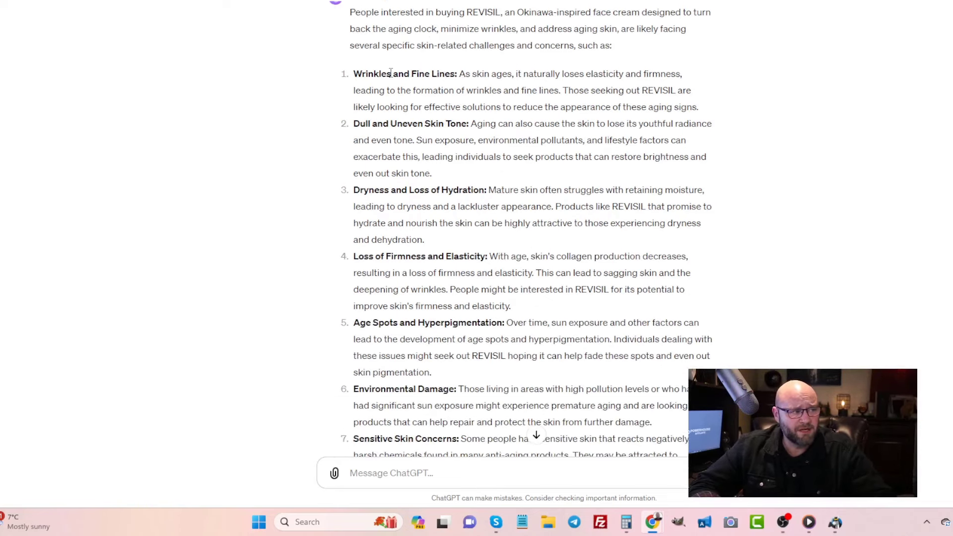
{"action": "scroll", "coordinate": [387, 73], "scroll_direction": "down", "scroll_amount": 1}
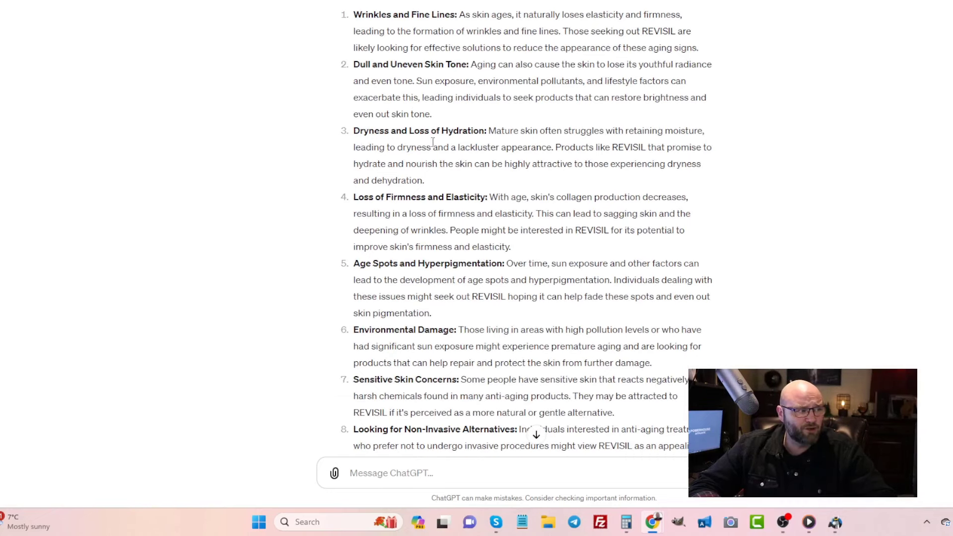
{"action": "left_click_drag", "start_coordinate": [448, 132], "coordinate": [516, 134]}
{"action": "left_click", "coordinate": [516, 134]}
{"action": "left_click_drag", "start_coordinate": [389, 197], "coordinate": [471, 200]}
{"action": "left_click", "coordinate": [469, 205]}
{"action": "left_click_drag", "start_coordinate": [378, 264], "coordinate": [441, 268]}
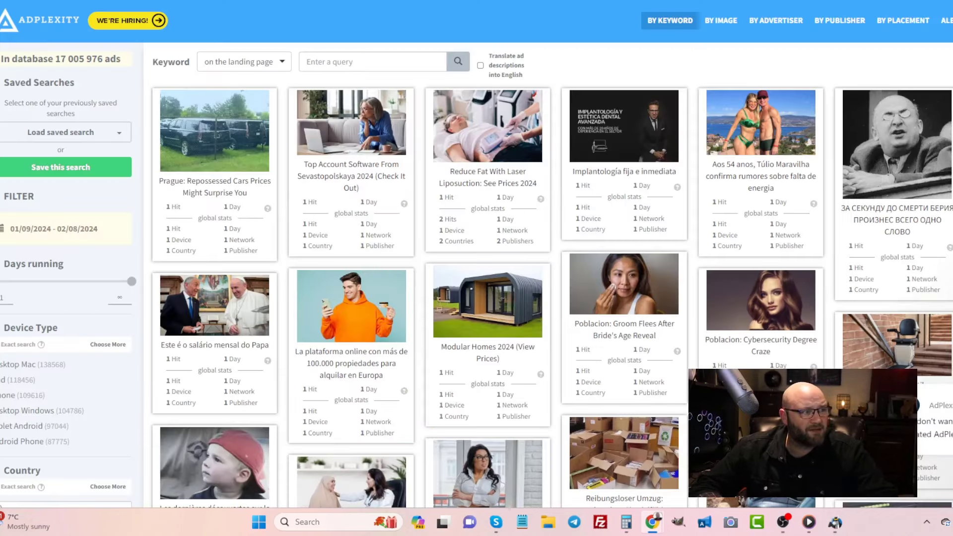
Search AdPlexity for 'skin' and open the Dermatologist Begs Americans ad's landing-page URL.
{"action": "left_click", "coordinate": [366, 62]}
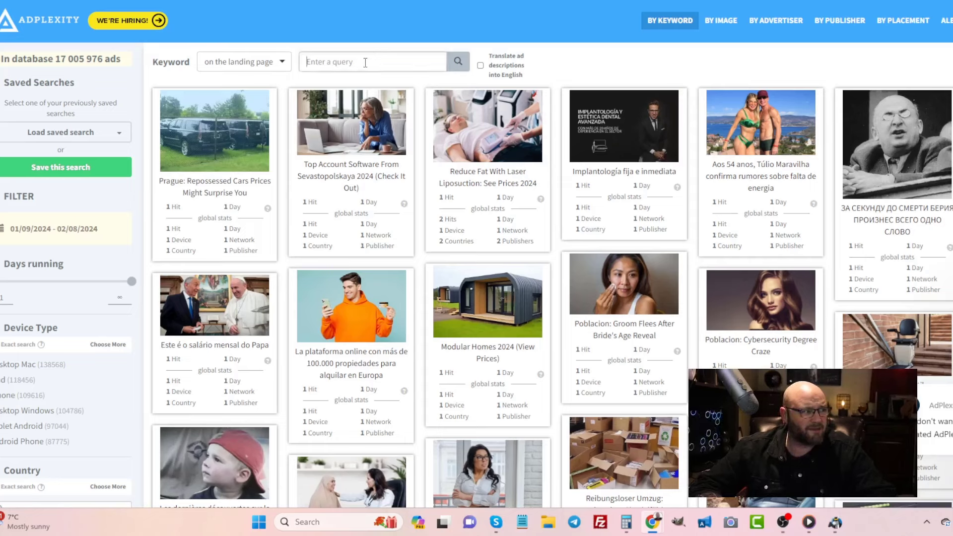
{"action": "type", "text": "ski"}
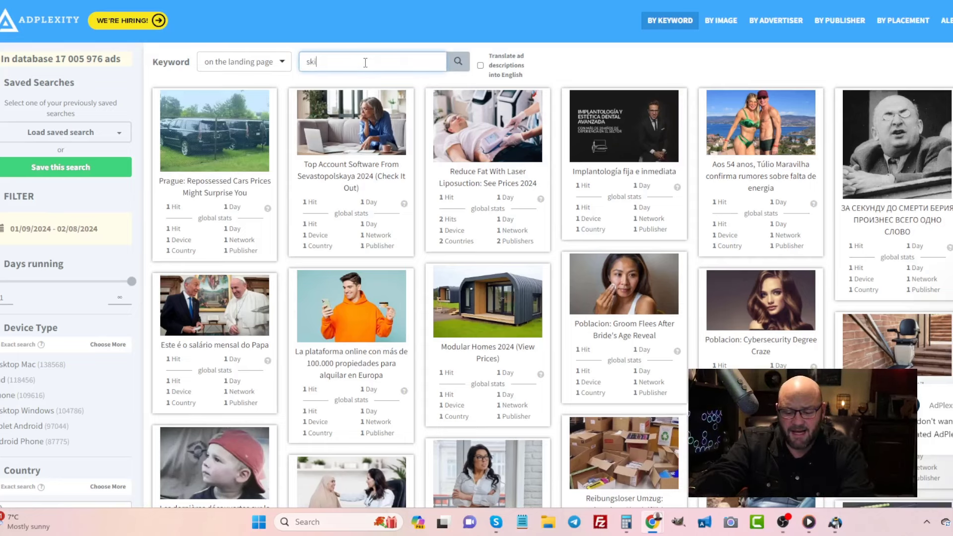
{"action": "type", "text": "n"}
{"action": "key", "text": "Return"}
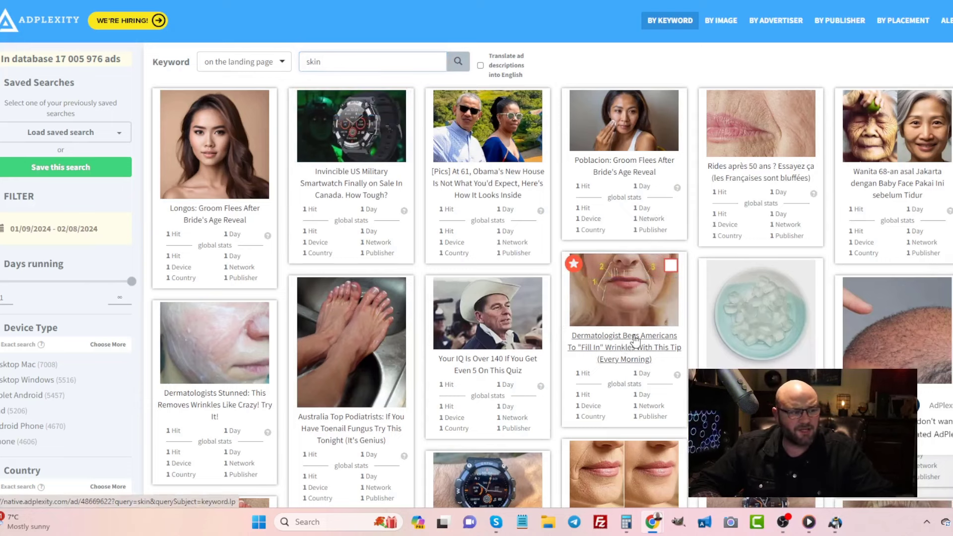
{"action": "left_click", "coordinate": [636, 341]}
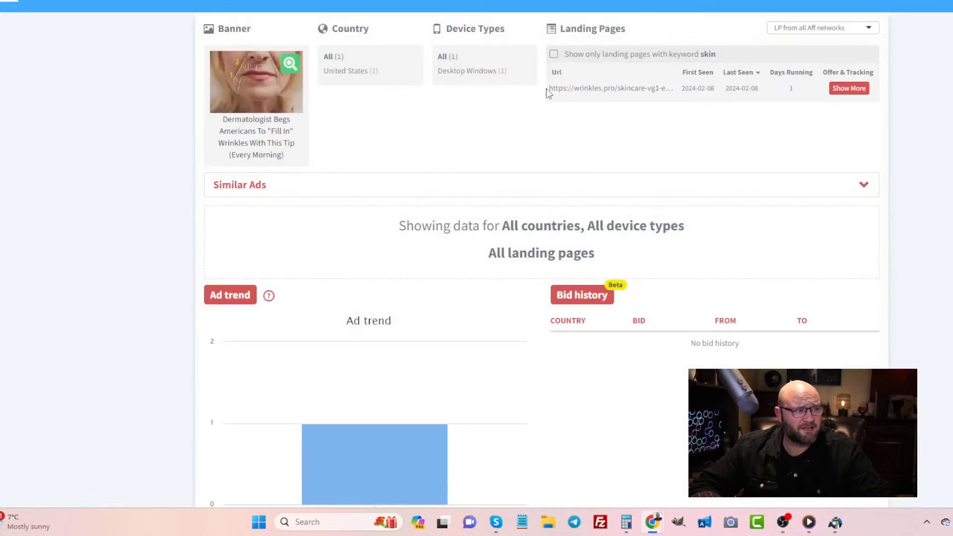
{"action": "left_click", "coordinate": [599, 89]}
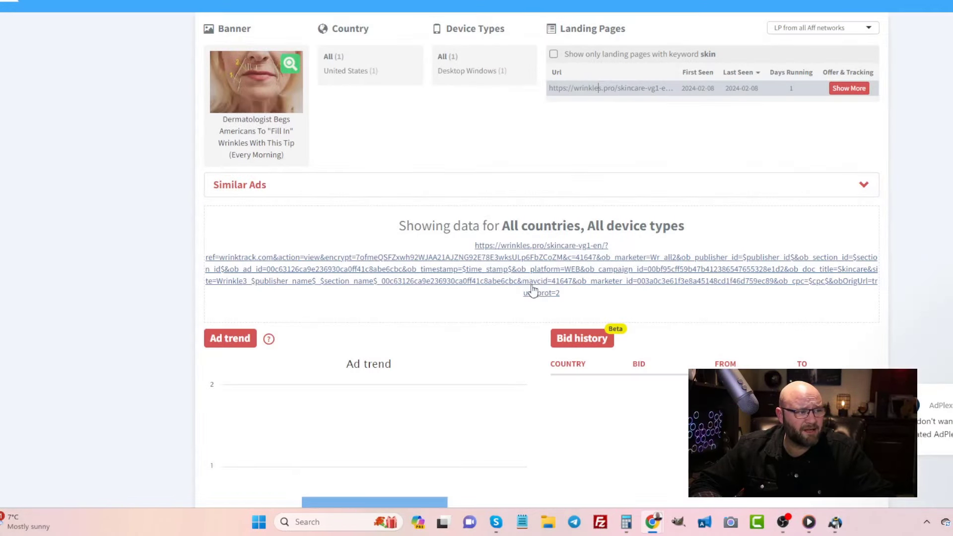
Review the skincare advertorial landing page, then return to the offers table showing REVISIL's $90.00 payout.
{"action": "left_click", "coordinate": [535, 281]}
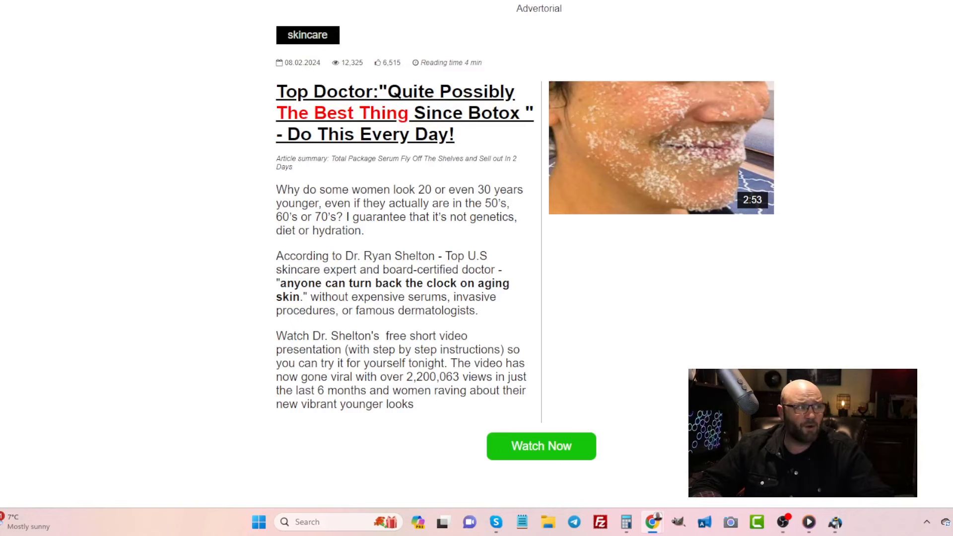
{"action": "key", "text": "ctrl+Tab"}
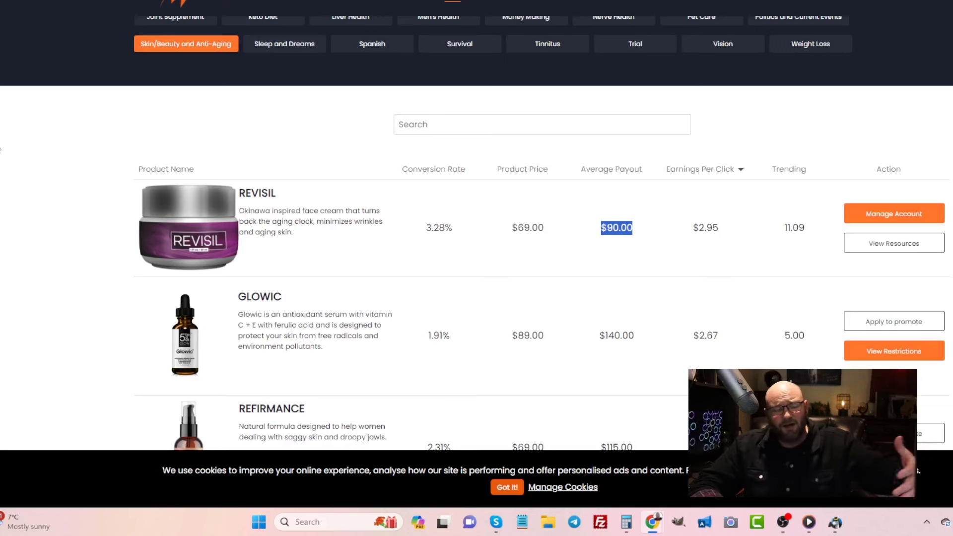
{"action": "scroll", "coordinate": [0, 149], "scroll_direction": "up", "scroll_amount": 5}
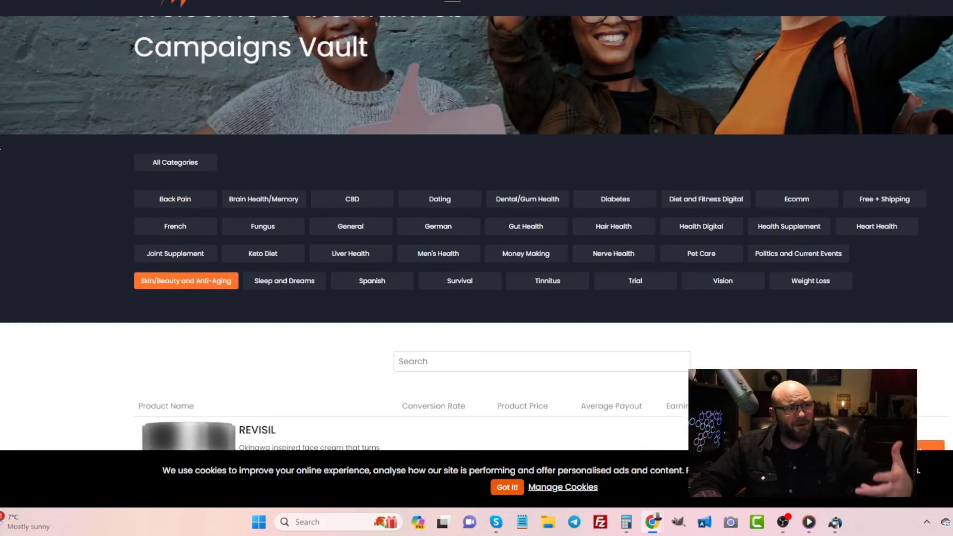
{"action": "scroll", "coordinate": [90, 170], "scroll_direction": "down", "scroll_amount": 1}
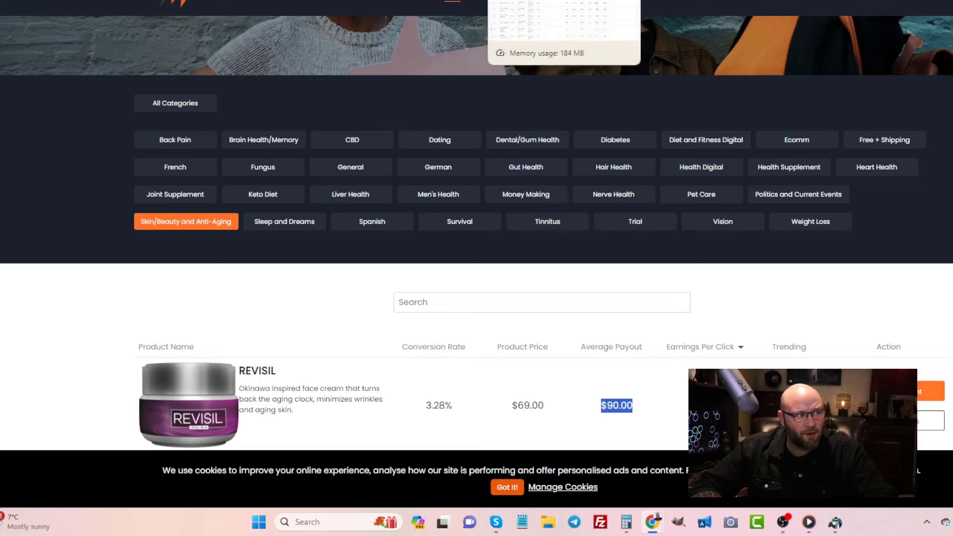
Check the skin-care keywords' clicks, CTR and CPC in Microsoft Ads, then return to Copy of calc.
{"action": "left_click", "coordinate": [546, 1]}
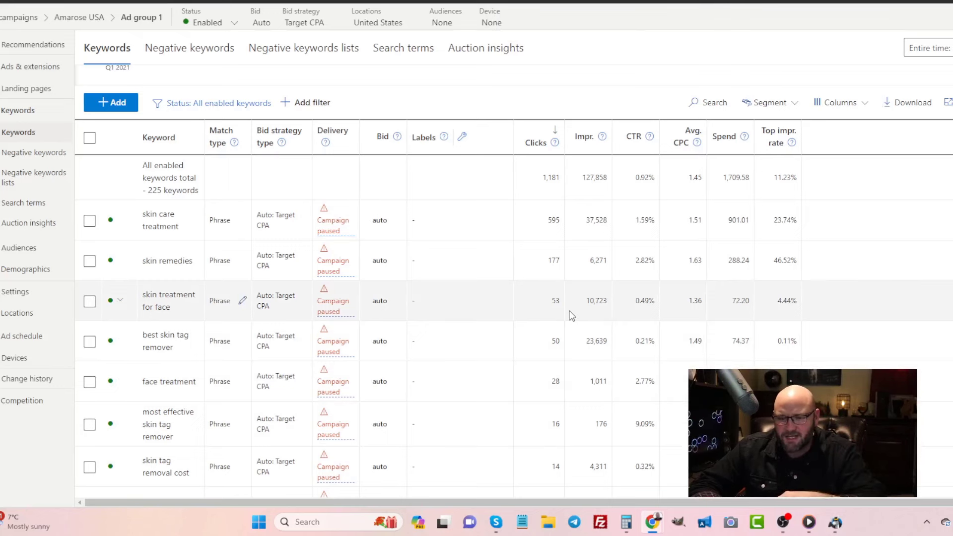
{"action": "mouse_move", "coordinate": [149, 14]}
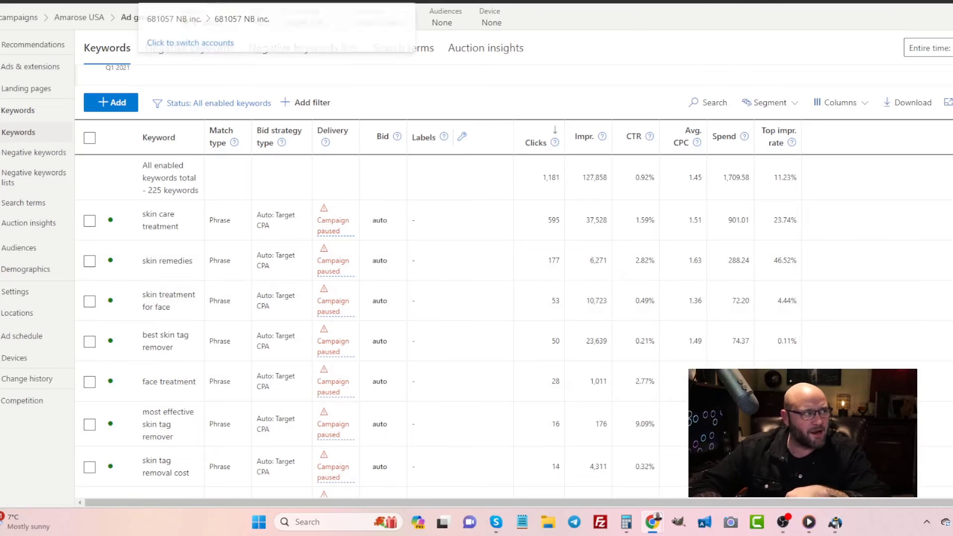
{"action": "key", "text": "ctrl+Tab"}
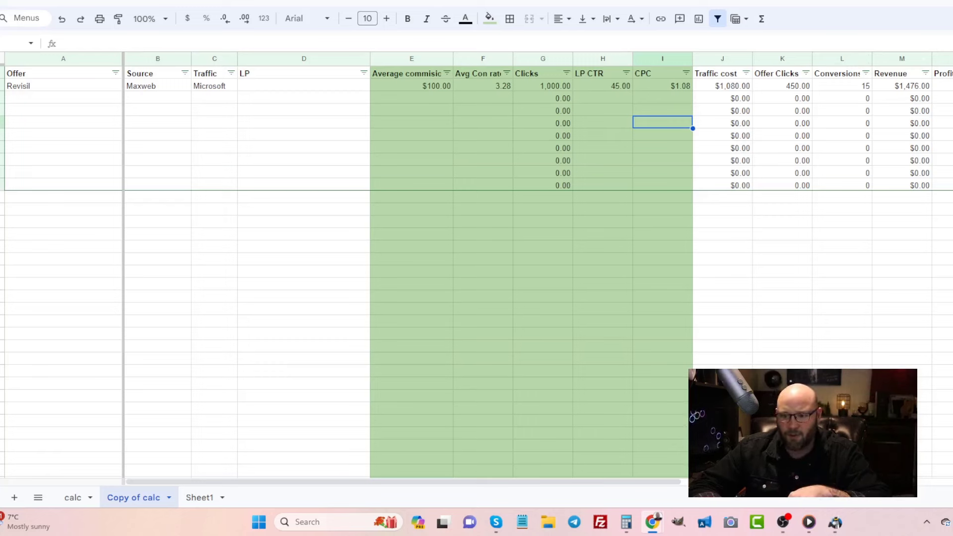
{"action": "left_click", "coordinate": [614, 85]}
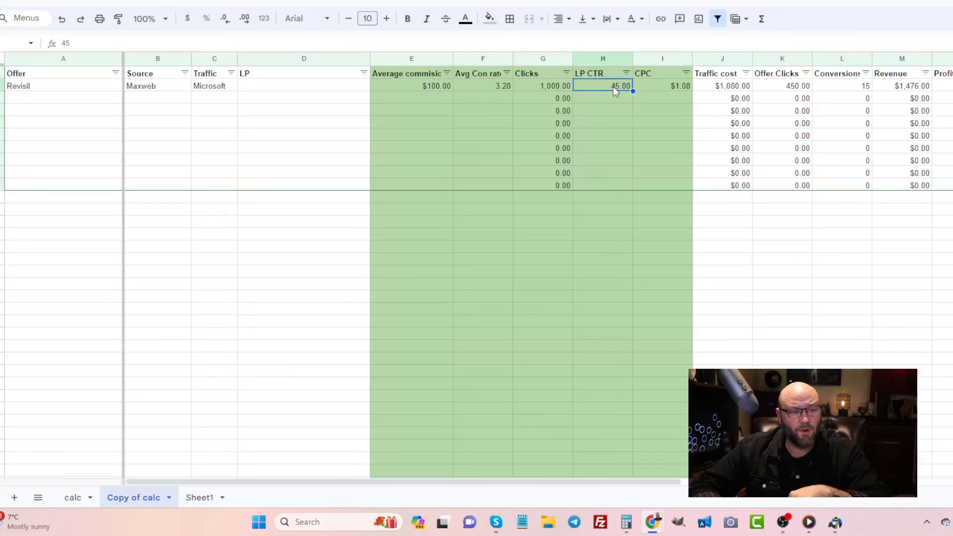
{"action": "type", "text": "10"}
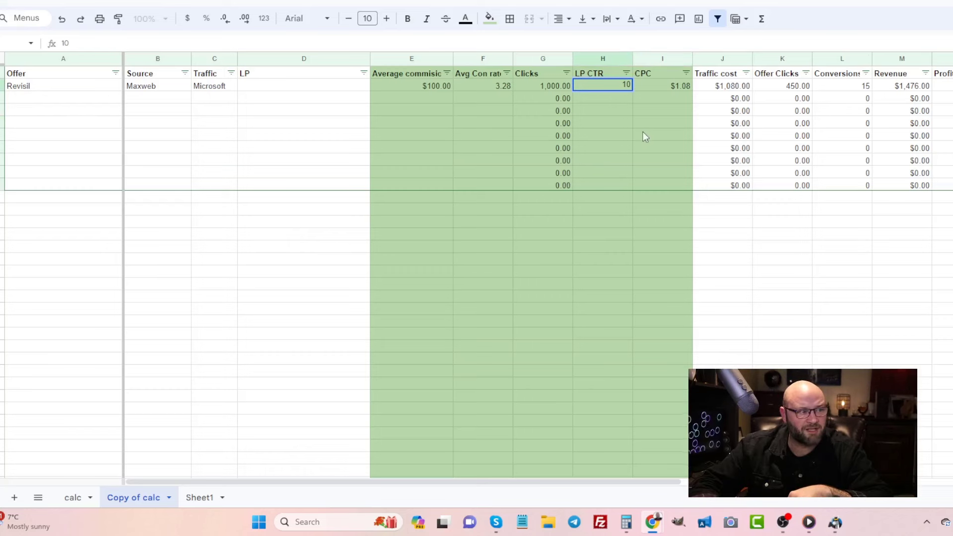
{"action": "left_click", "coordinate": [645, 137]}
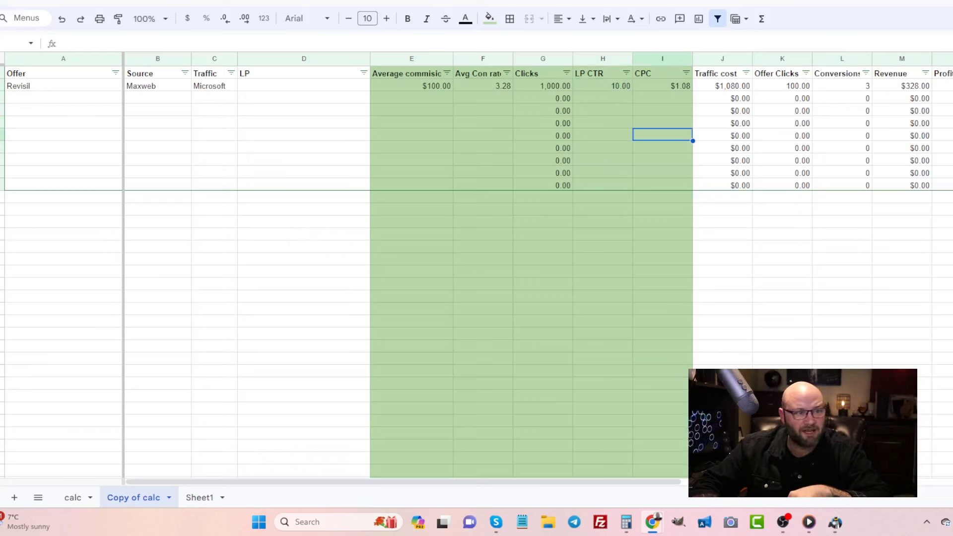
{"action": "left_click", "coordinate": [598, 86]}
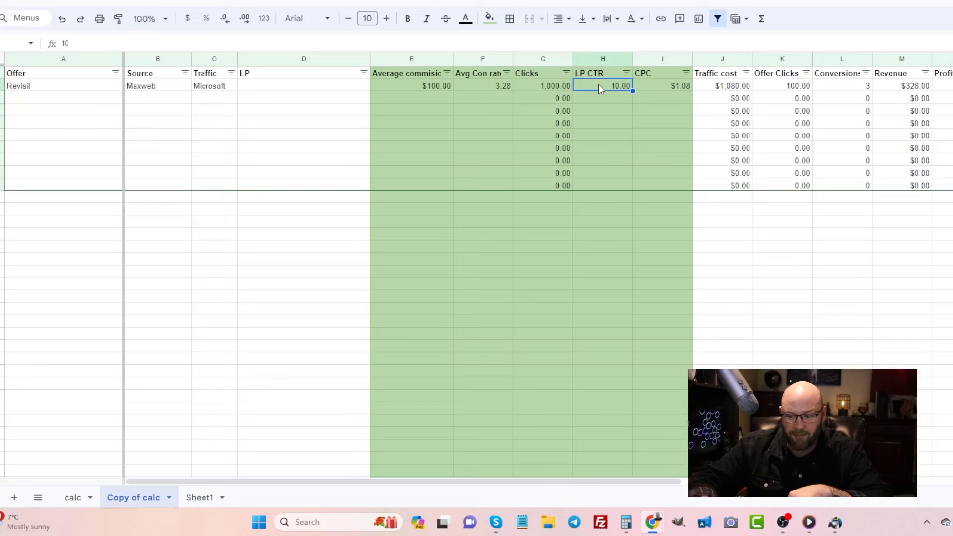
{"action": "type", "text": "45"}
{"action": "key", "text": "Return"}
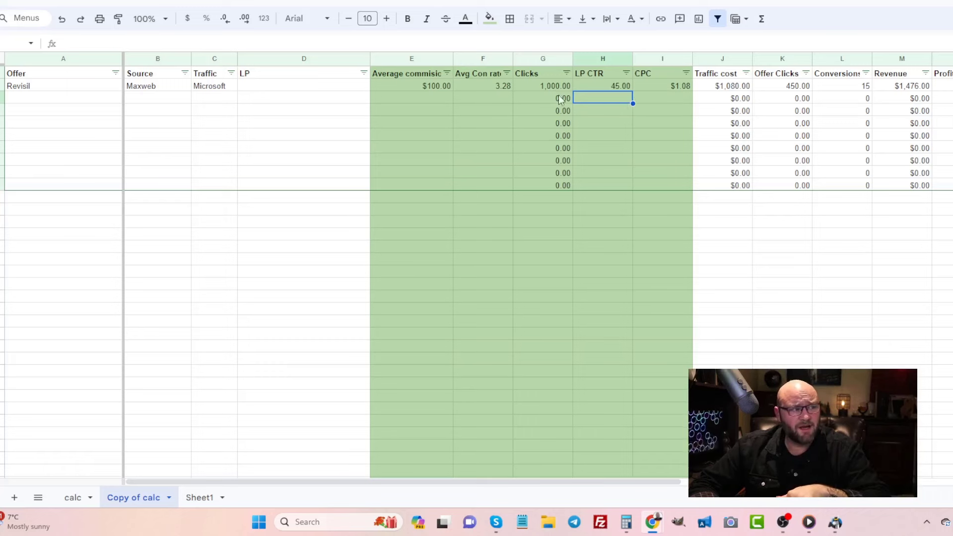
{"action": "left_click", "coordinate": [400, 78]}
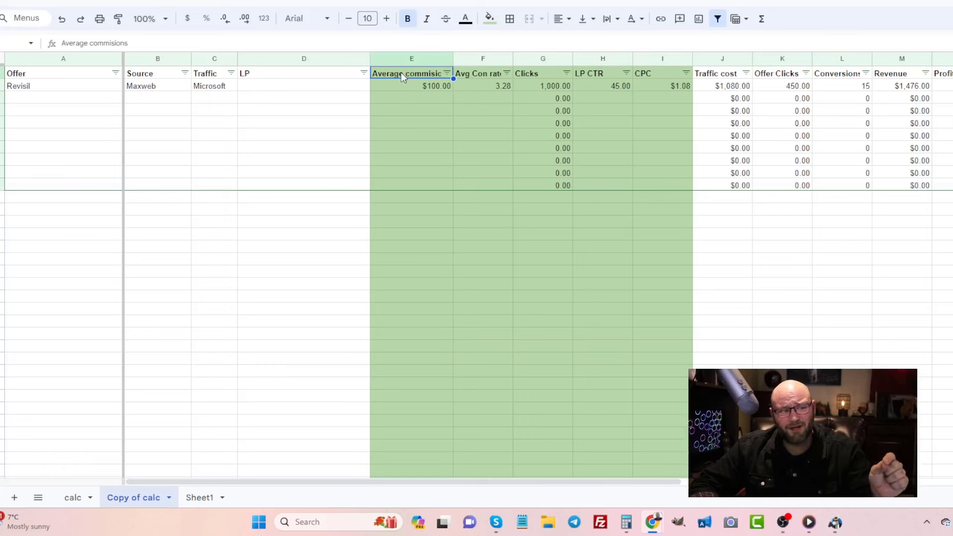
{"action": "left_click", "coordinate": [498, 87]}
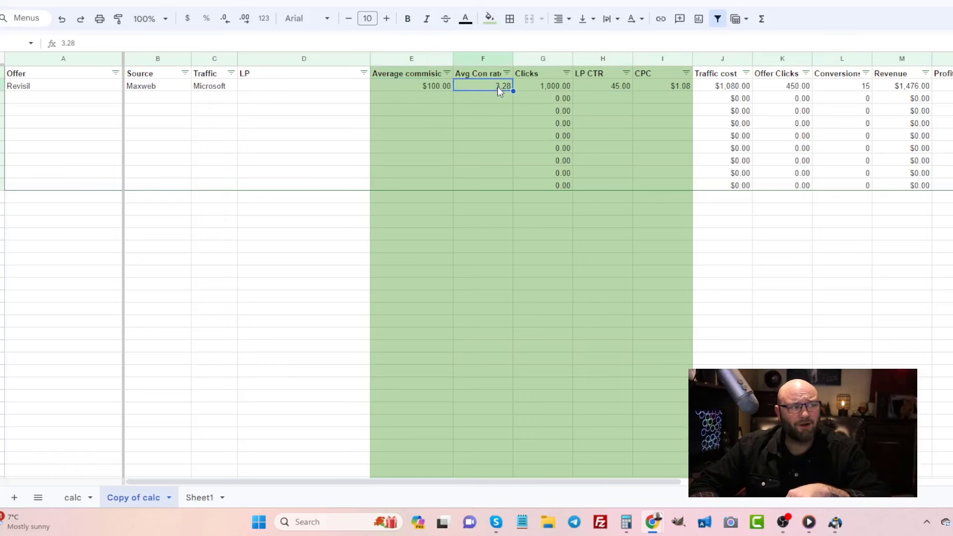